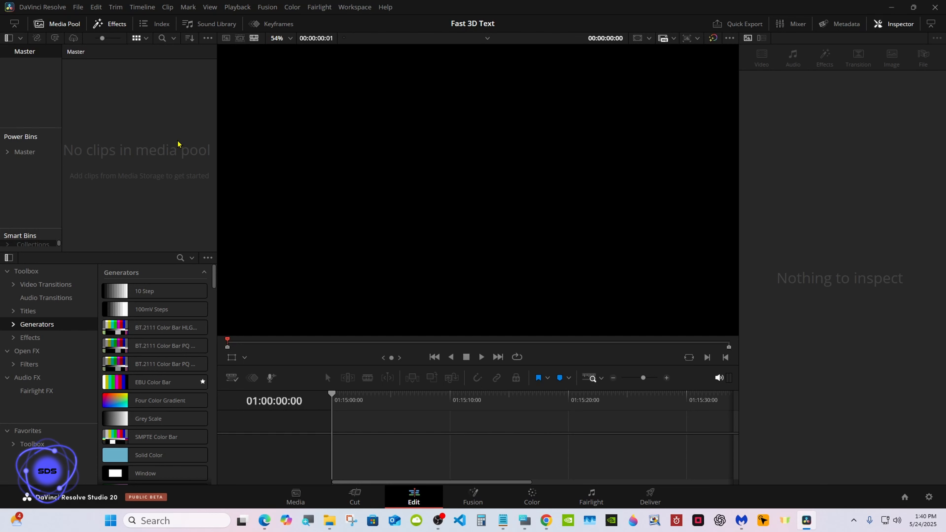
Create a new Fusion composition clip with default settings, place it on the timeline and open it for Fusion editing
right_click(179, 150)
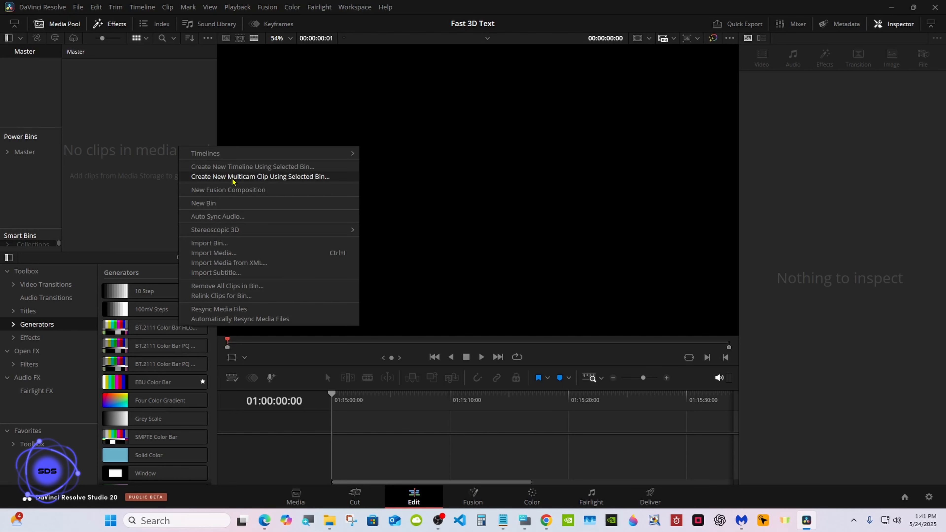
click(290, 190)
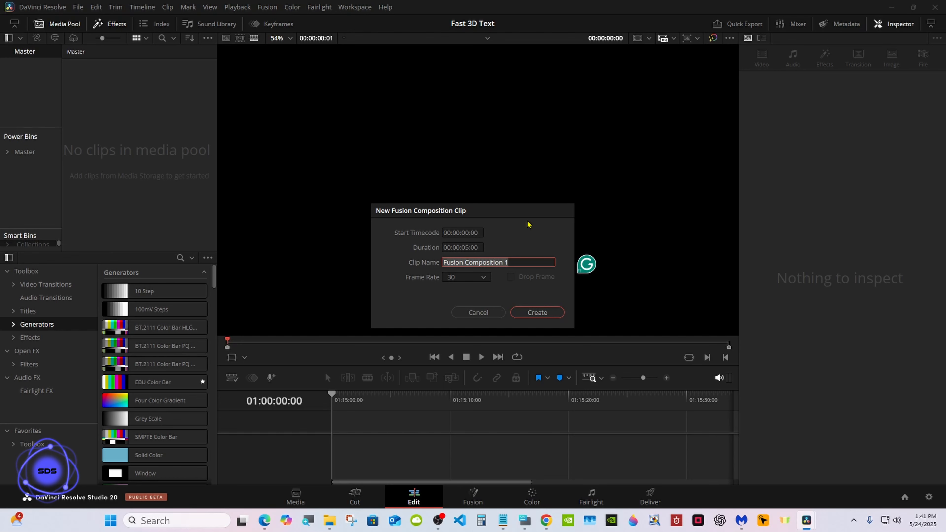
click(527, 314)
drag(104, 82, 349, 193)
click(473, 495)
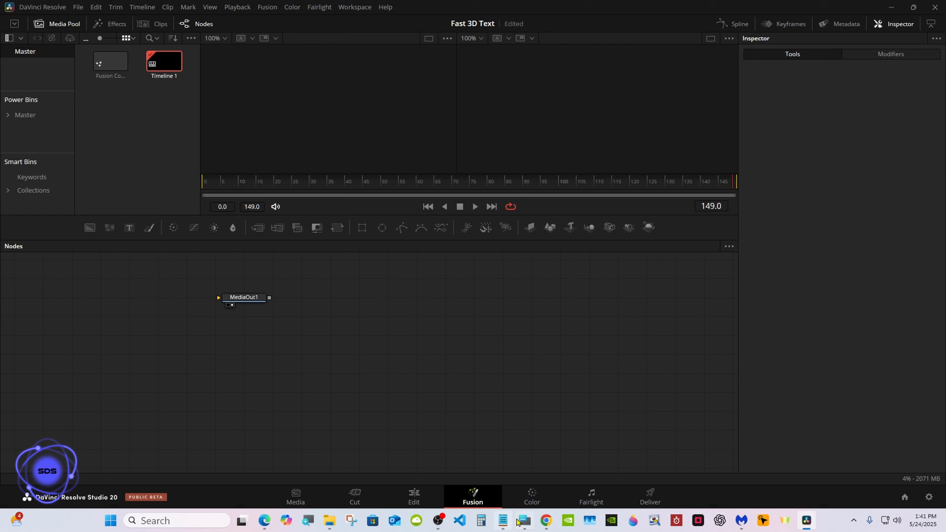
click(525, 520)
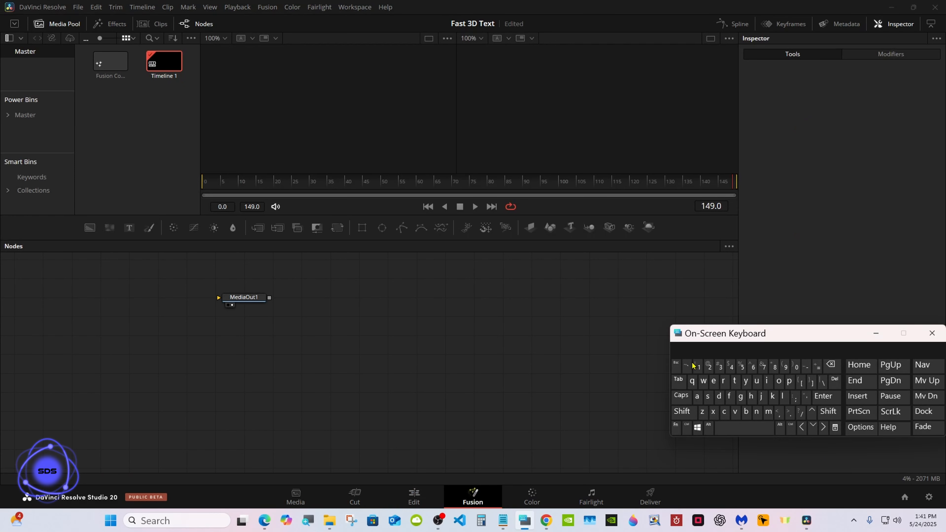
click(876, 332)
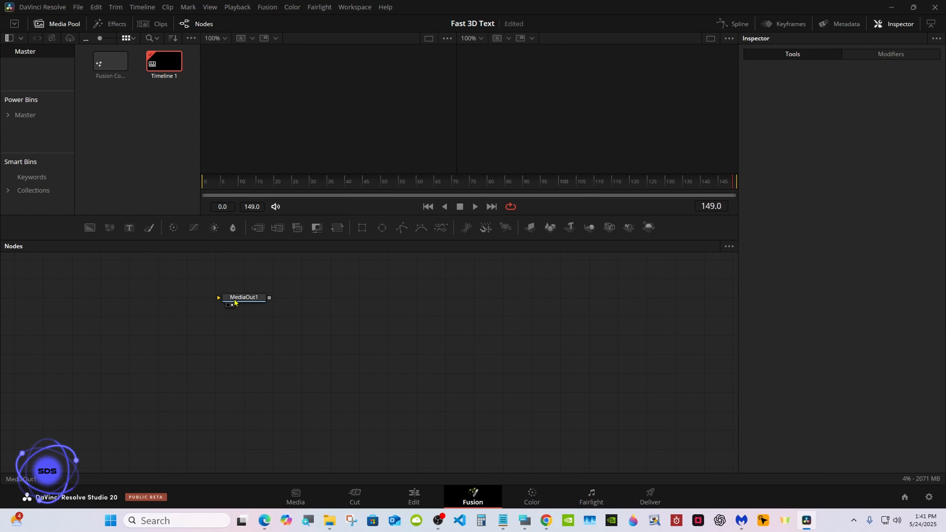
Move MediaOut1 aside and build a Text 3D, Merge 3D and Renderer 3D chain, with a Camera 3D and Spot Light feeding the merge
mouse_move(234, 303)
mouse_down()
mouse_move(609, 362)
mouse_move(609, 341)
mouse_up()
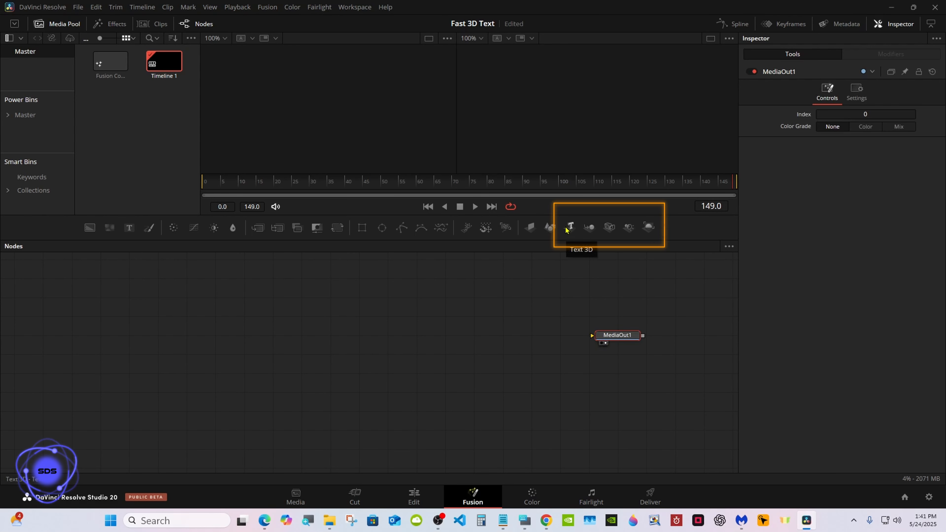
drag(565, 230, 324, 342)
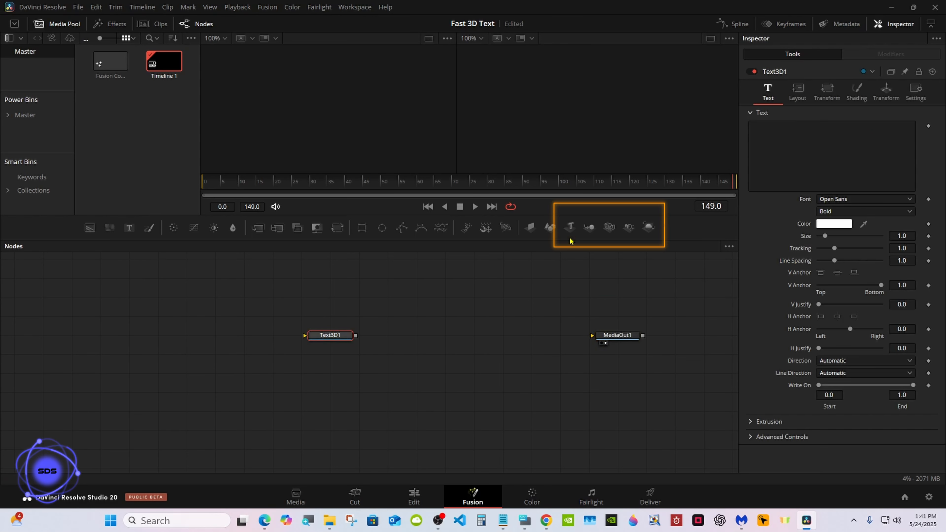
click(590, 228)
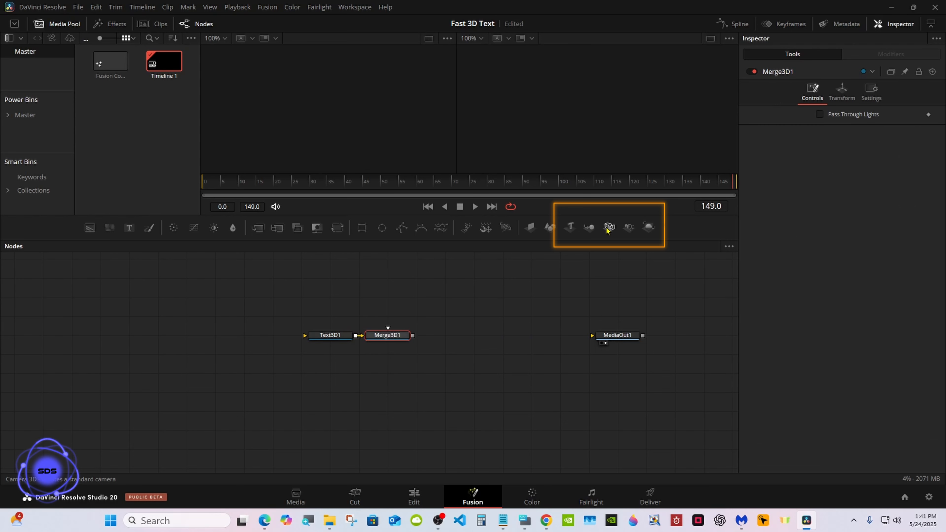
click(609, 228)
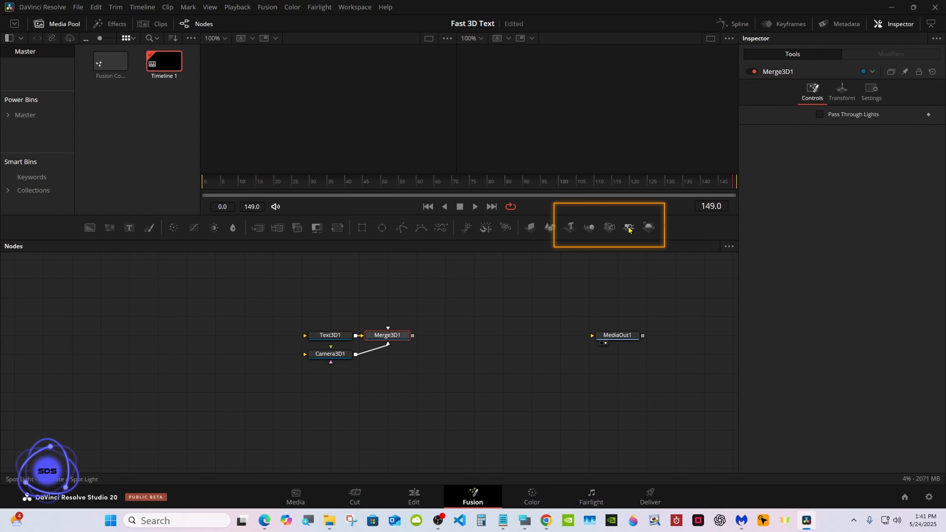
click(630, 229)
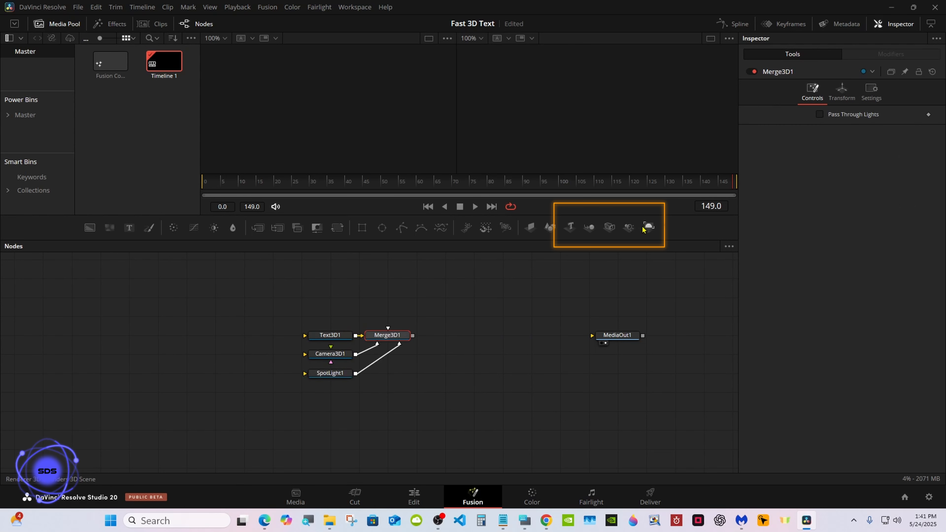
click(649, 228)
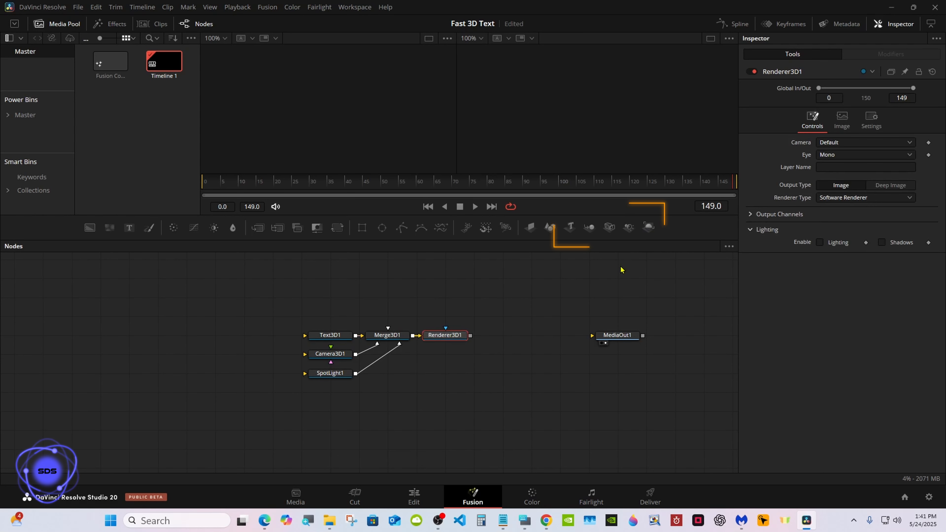
Connect Renderer3D1 to MediaOut1 and spread the renderer, merge, camera, spotlight and text nodes apart in the node graph
drag(471, 336, 616, 339)
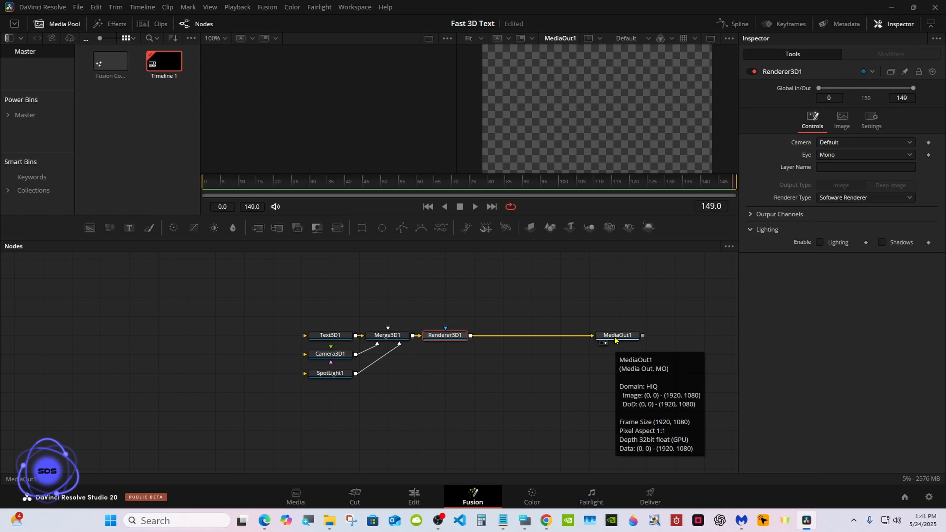
drag(447, 335, 562, 335)
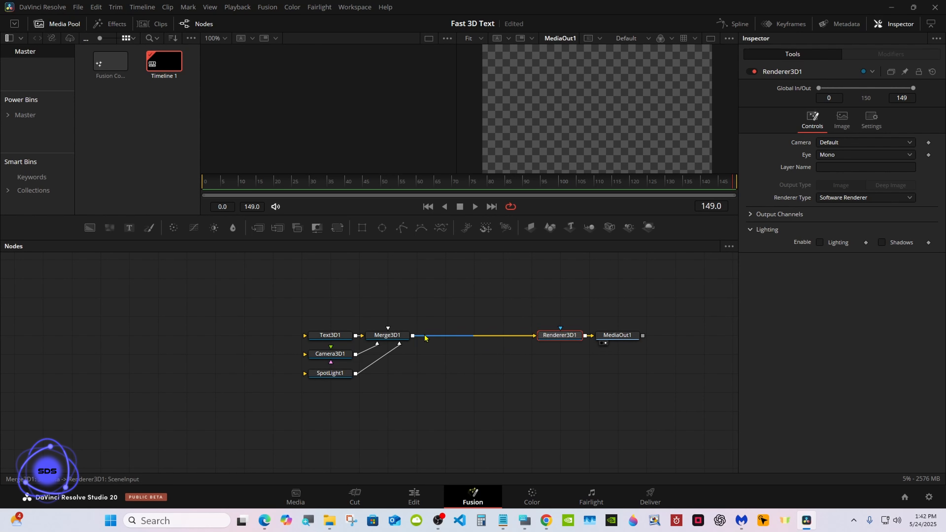
drag(397, 338, 483, 338)
drag(356, 348, 417, 373)
drag(330, 335, 301, 335)
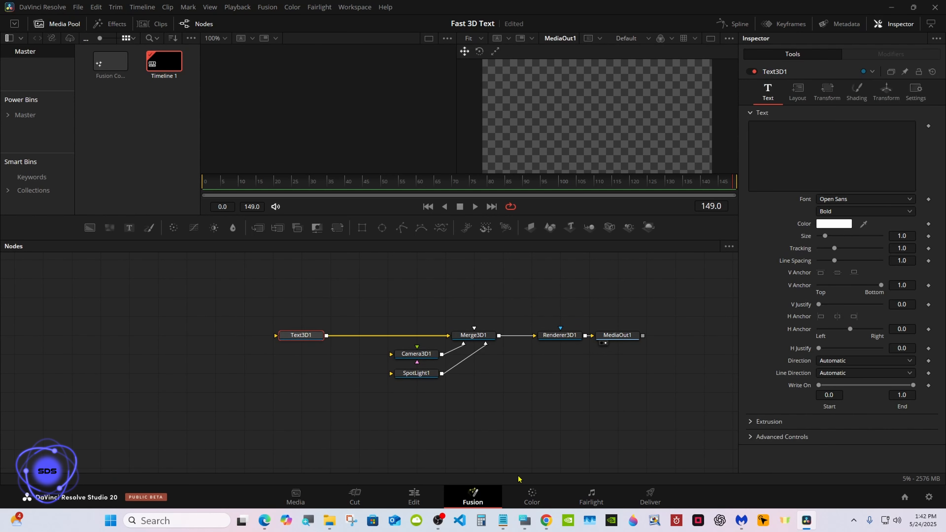
Enter DAVINCI RESOLVE in capitals as the text of the Text3D1 node using the On-Screen Keyboard
click(525, 520)
drag(724, 335, 574, 359)
click(754, 133)
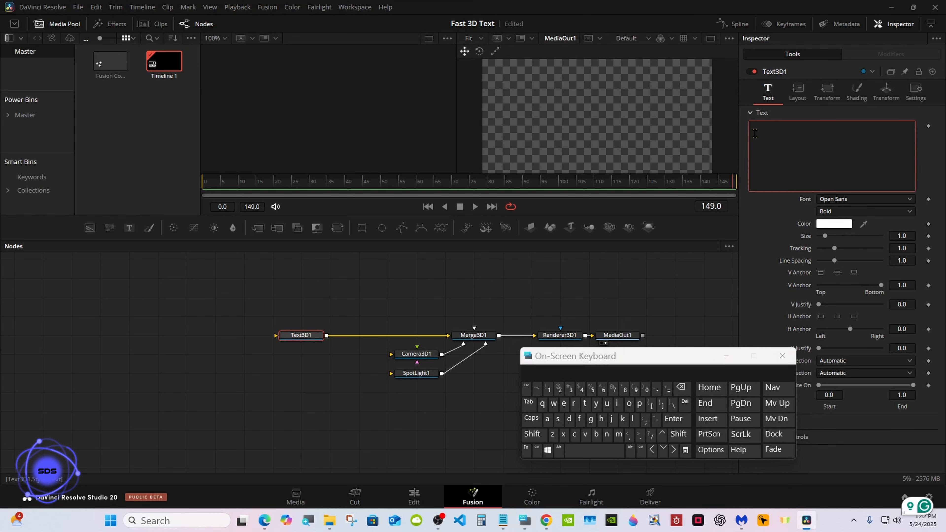
click(532, 418)
click(569, 419)
click(547, 419)
click(586, 434)
click(617, 403)
click(607, 434)
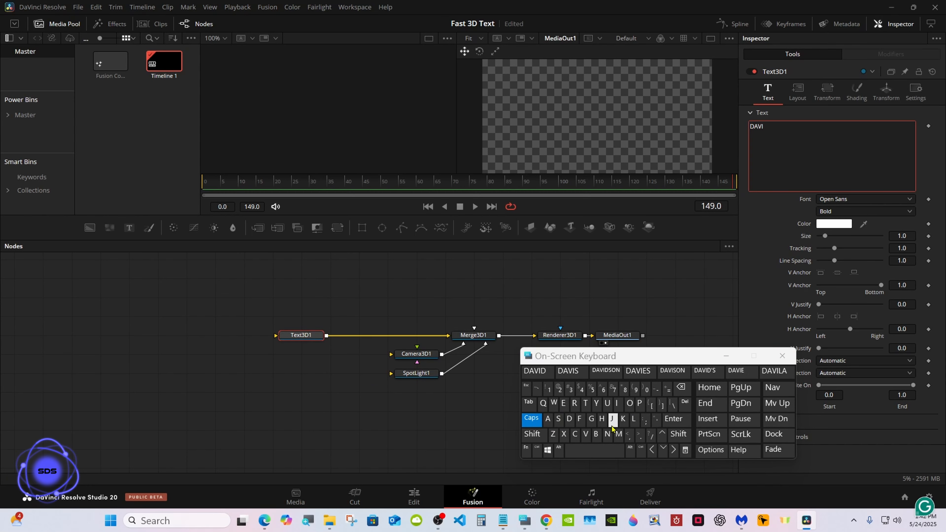
click(575, 434)
click(617, 403)
click(595, 450)
click(575, 403)
click(564, 403)
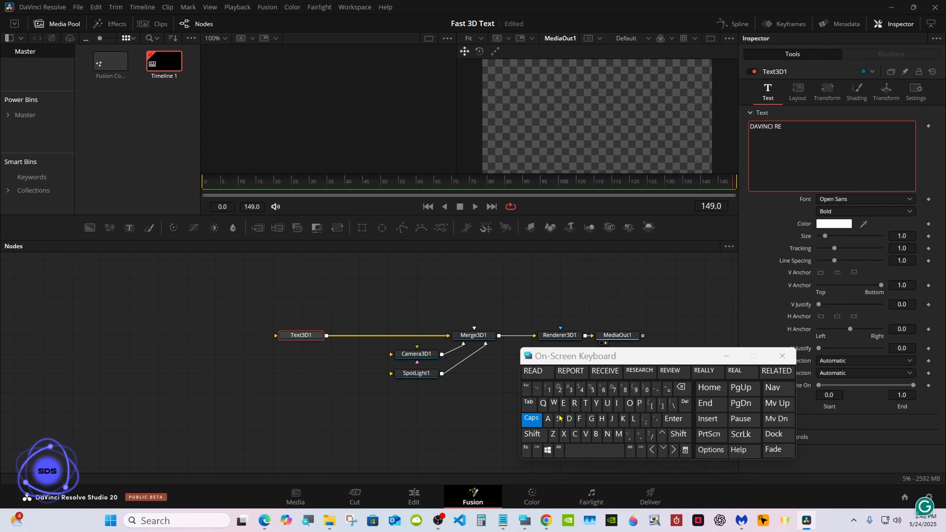
click(559, 419)
click(629, 403)
click(639, 371)
drag(619, 364, 611, 369)
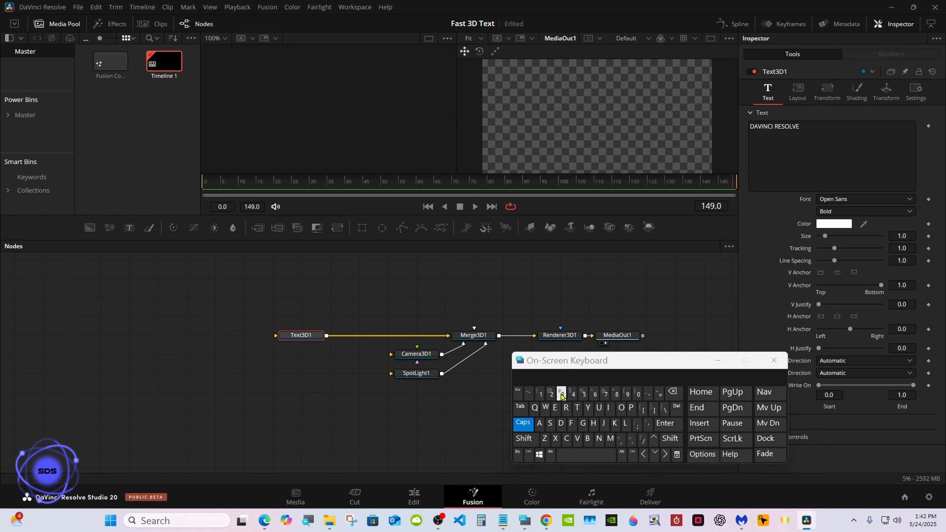
click(523, 426)
Enable Use Target for Camera3D1 and set its Z translation to about 12.03
click(419, 355)
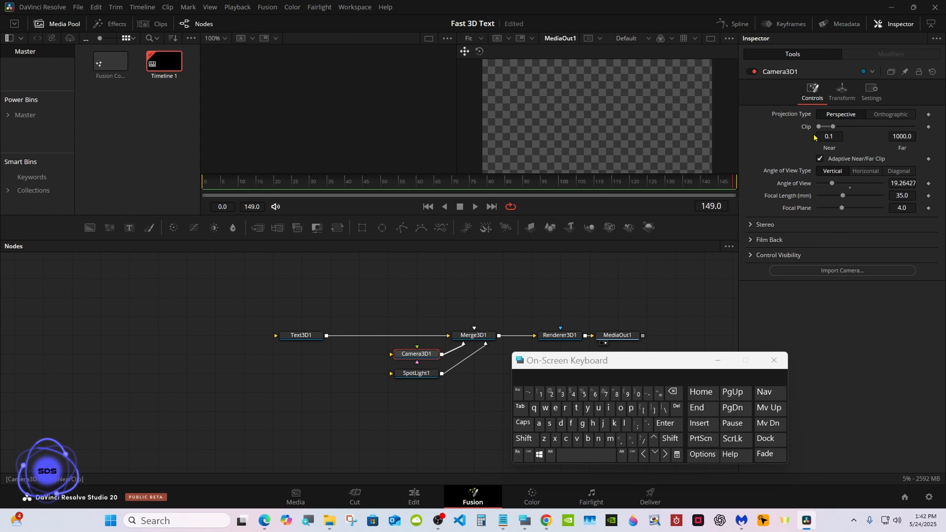
click(837, 94)
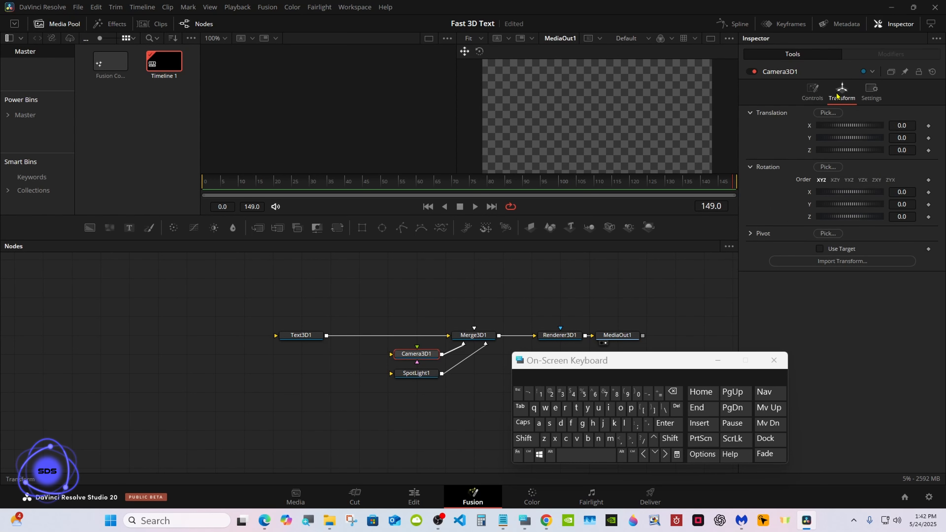
click(819, 250)
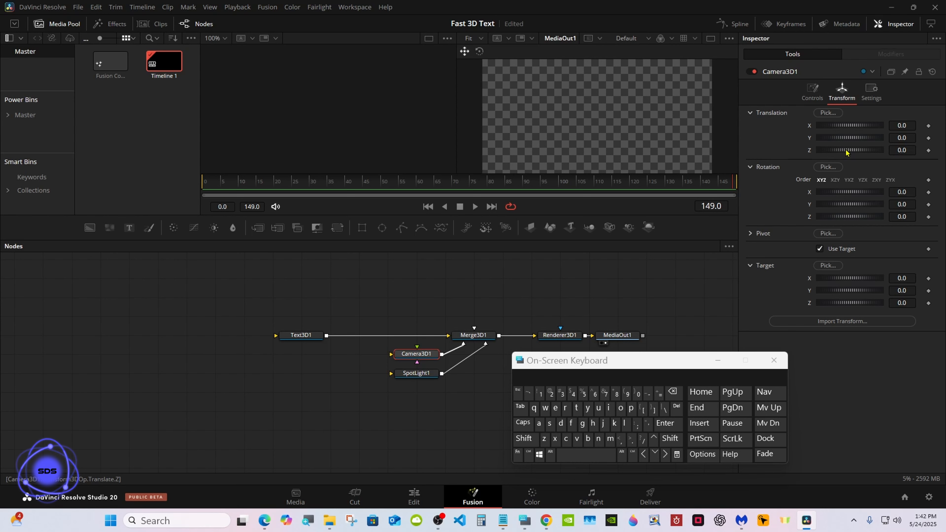
mouse_move(846, 152)
mouse_down()
mouse_move(876, 153)
mouse_move(853, 152)
mouse_up()
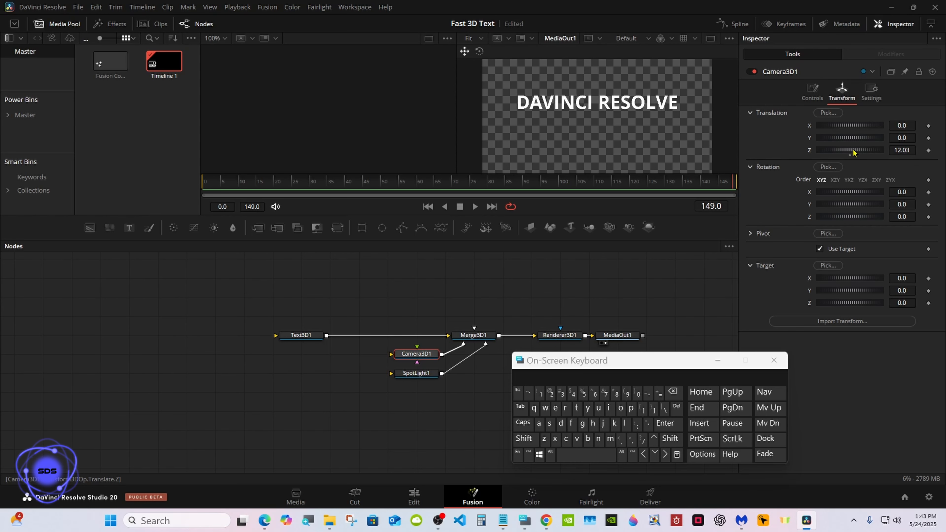
drag(675, 368, 621, 374)
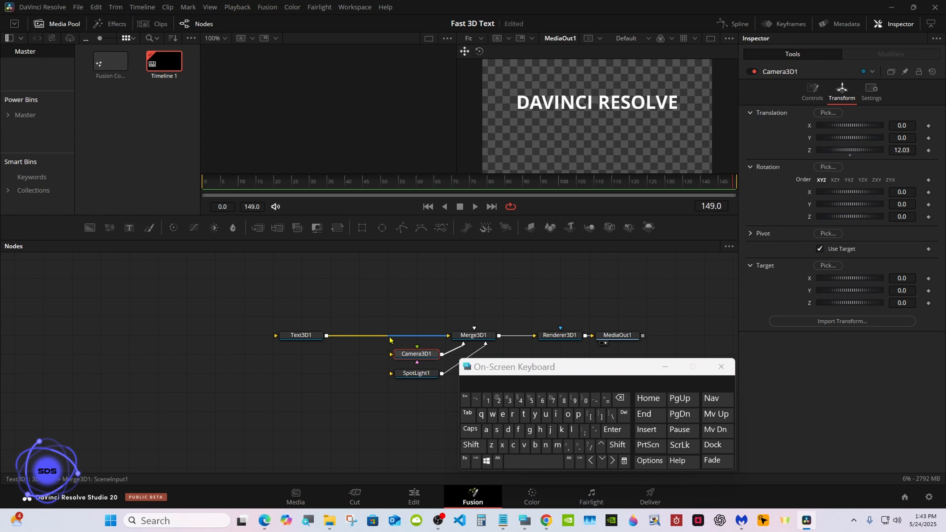
Set the Y size in the Text3D1 shading properties to 2.0
click(311, 338)
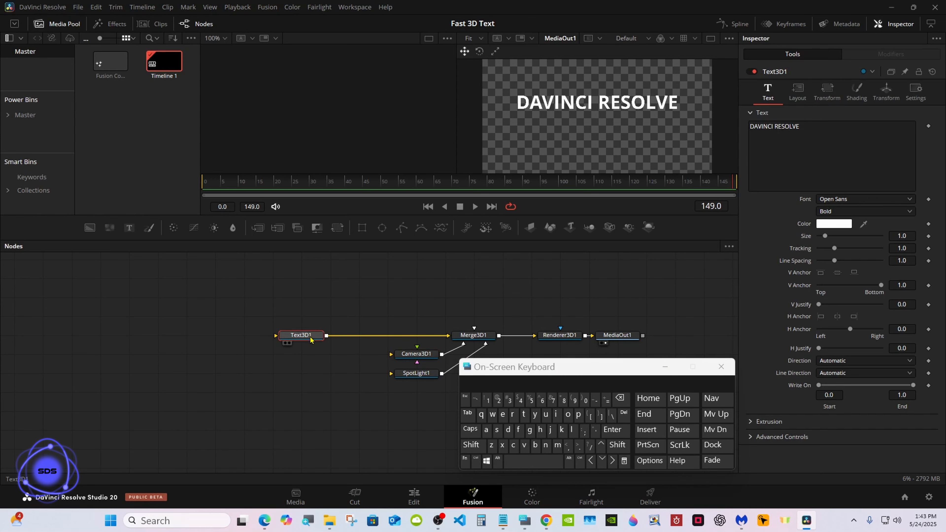
click(859, 95)
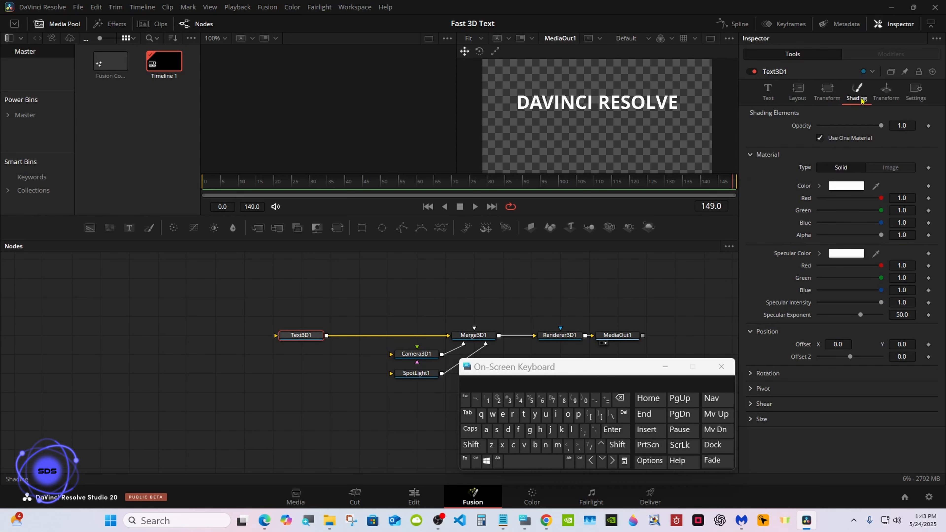
drag(649, 370, 602, 372)
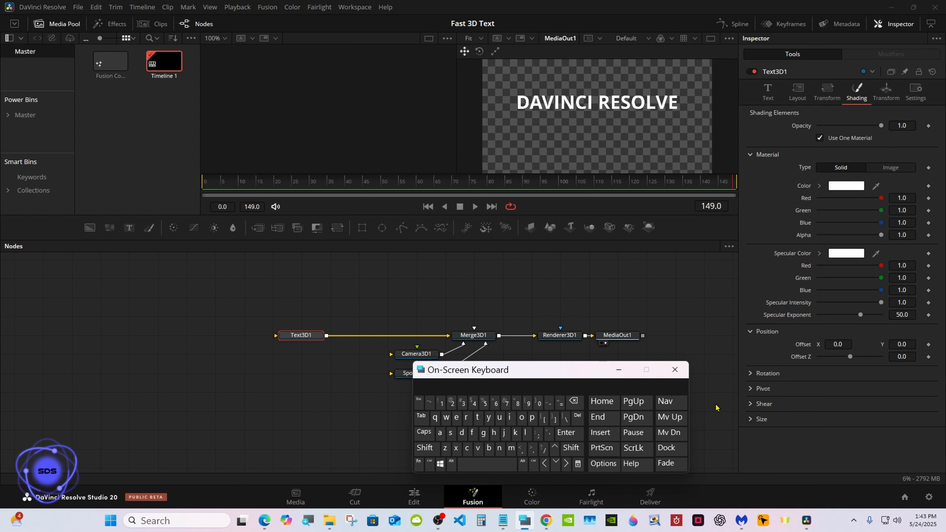
click(751, 420)
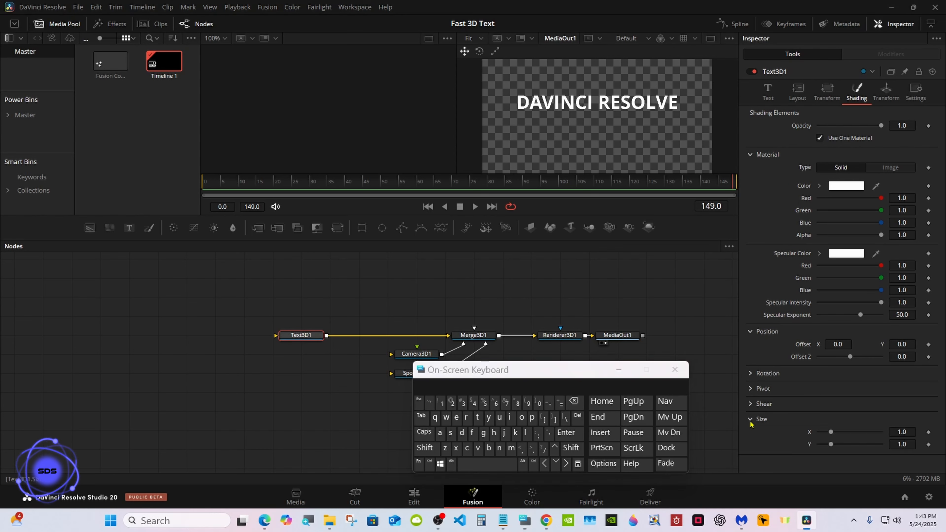
click(909, 444)
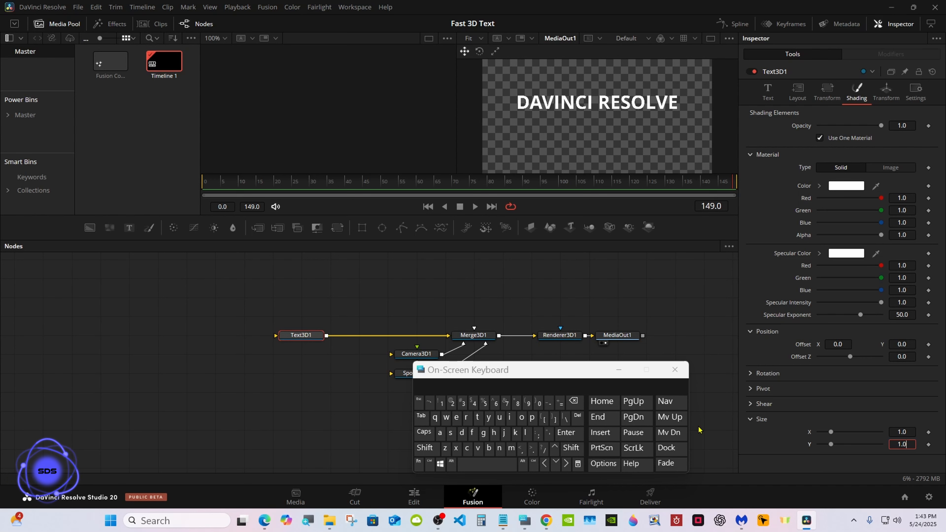
click(574, 401)
click(452, 403)
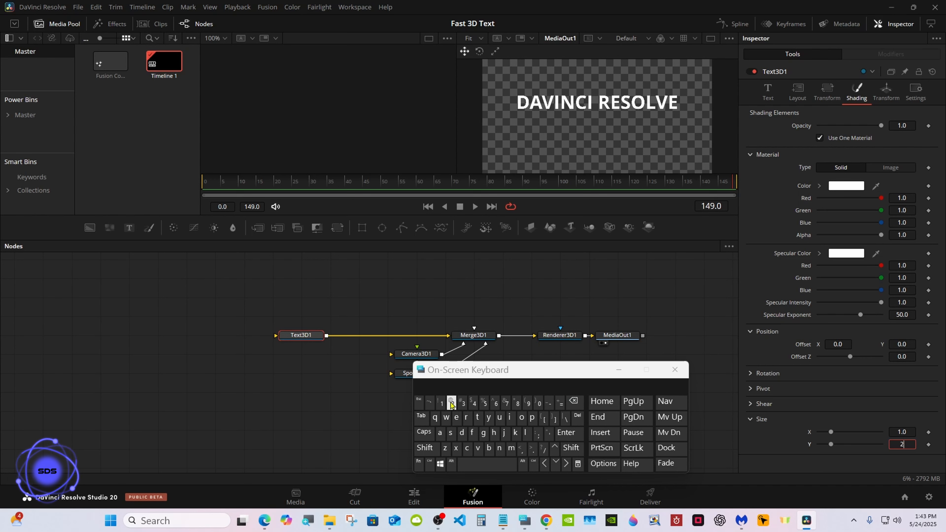
click(567, 433)
drag(581, 381, 579, 381)
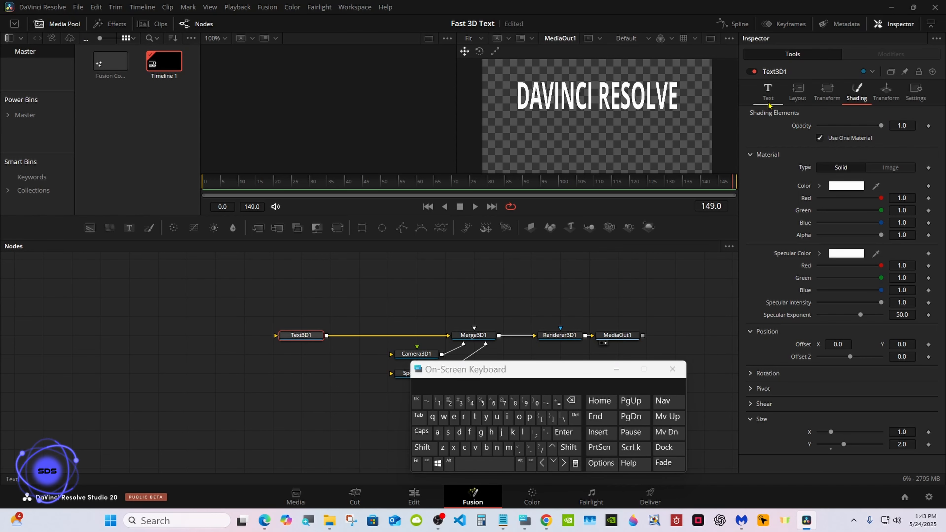
Set the vertical anchor of the Text3D1 text to Top
click(768, 93)
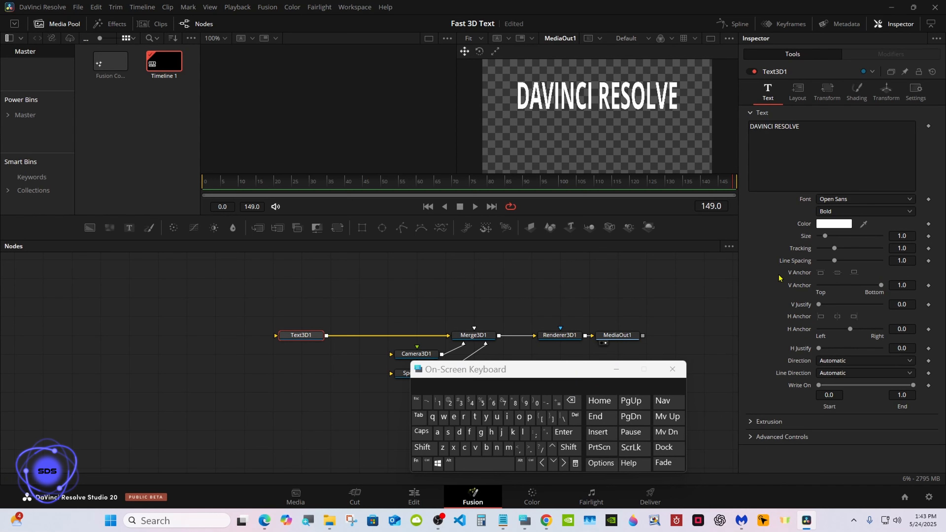
click(821, 274)
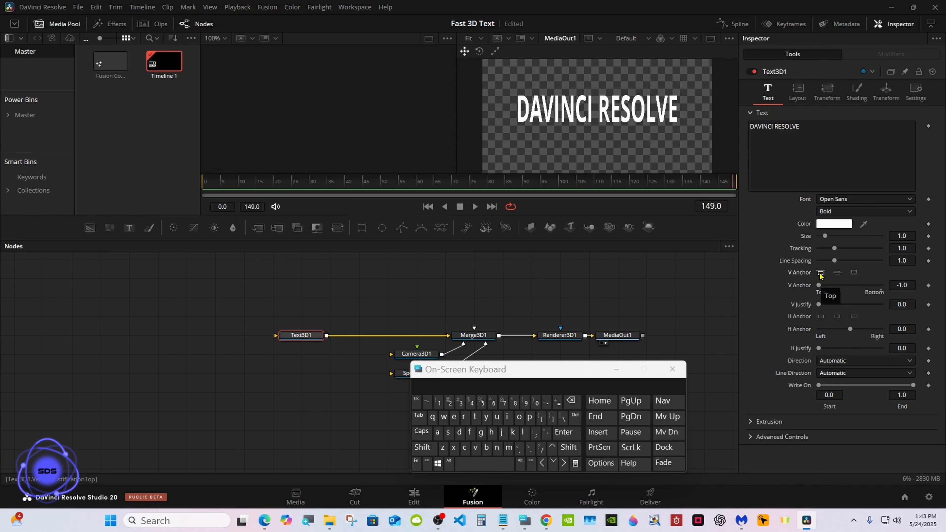
drag(532, 369, 569, 370)
Show Merge3D1 in the first viewer and move the entire node tree up and to the left in the node graph
click(458, 343)
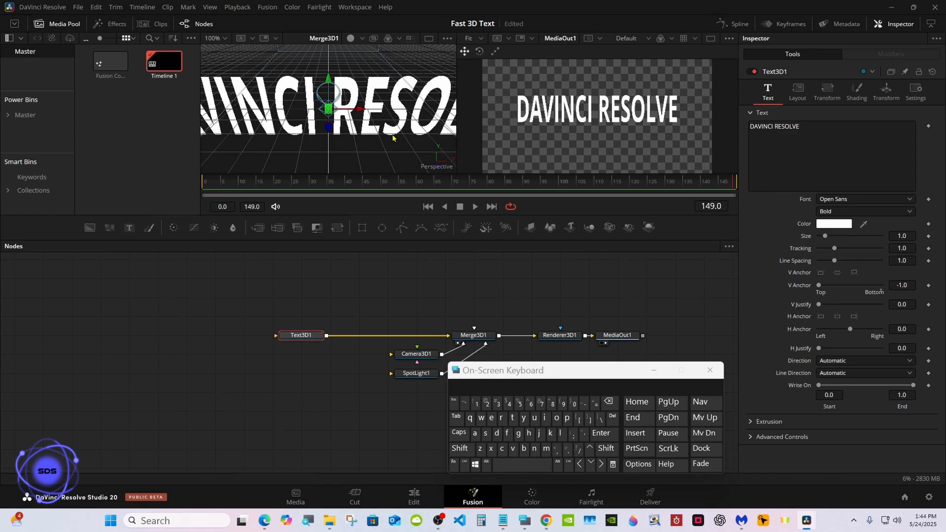
drag(243, 292, 641, 379)
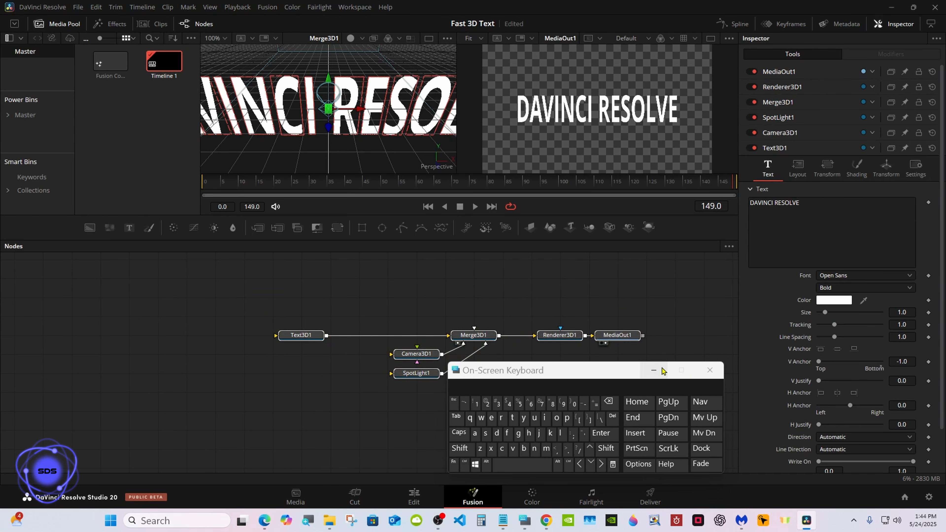
drag(464, 338, 432, 305)
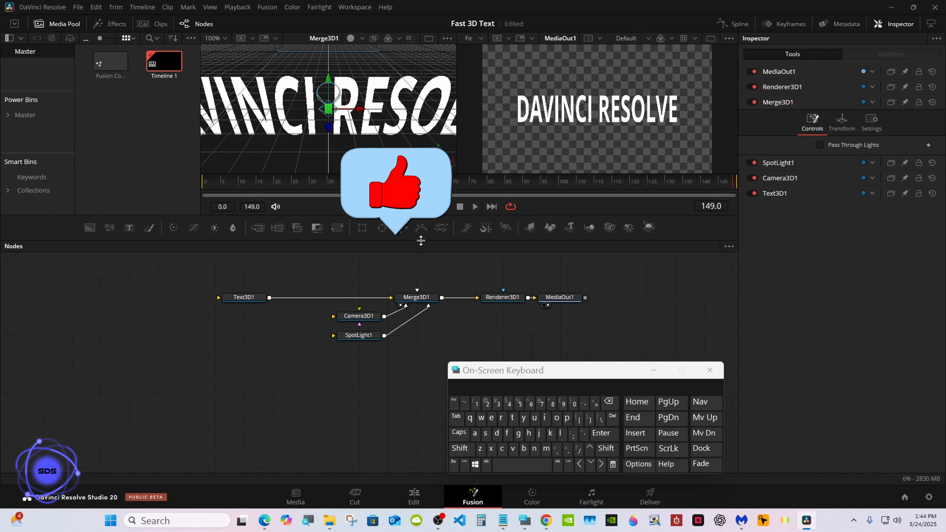
Enlarge the viewers, orbit the Merge3D1 scene to a side perspective and zoom out two levels to examine the text's depth
drag(420, 240, 420, 277)
click(458, 454)
drag(388, 127, 512, 123)
click(465, 450)
right_click(398, 130)
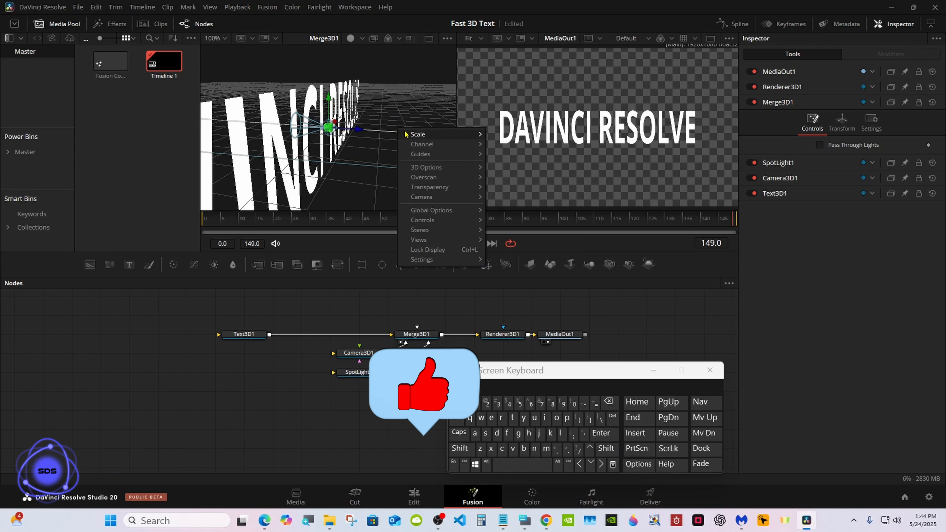
mouse_move(447, 134)
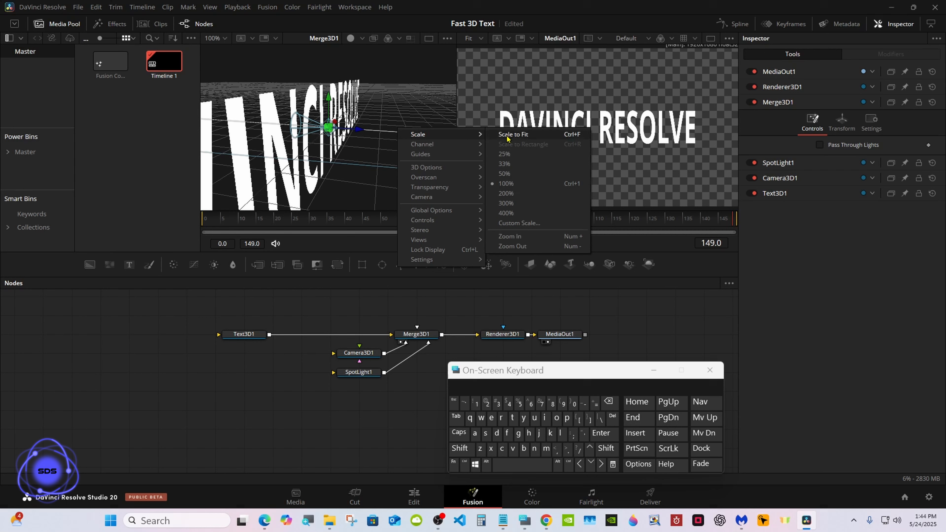
click(516, 245)
right_click(397, 173)
mouse_move(428, 180)
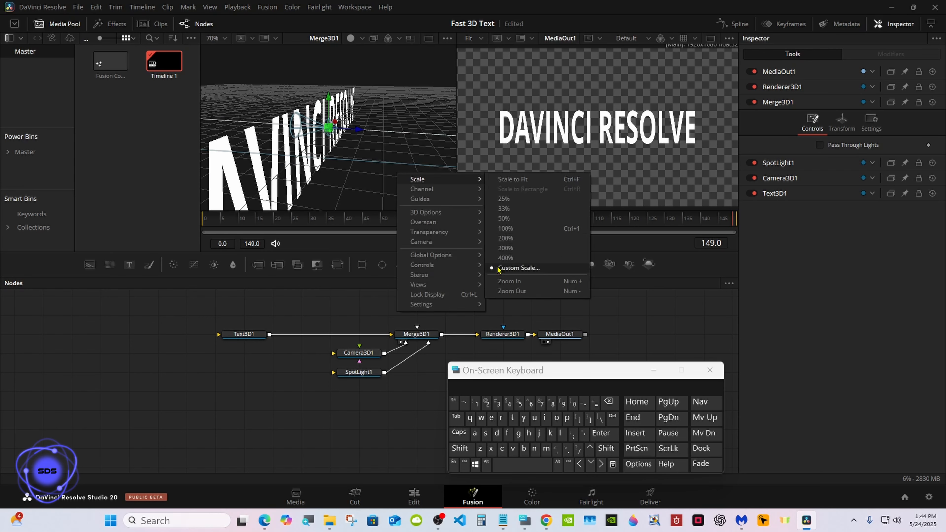
click(508, 291)
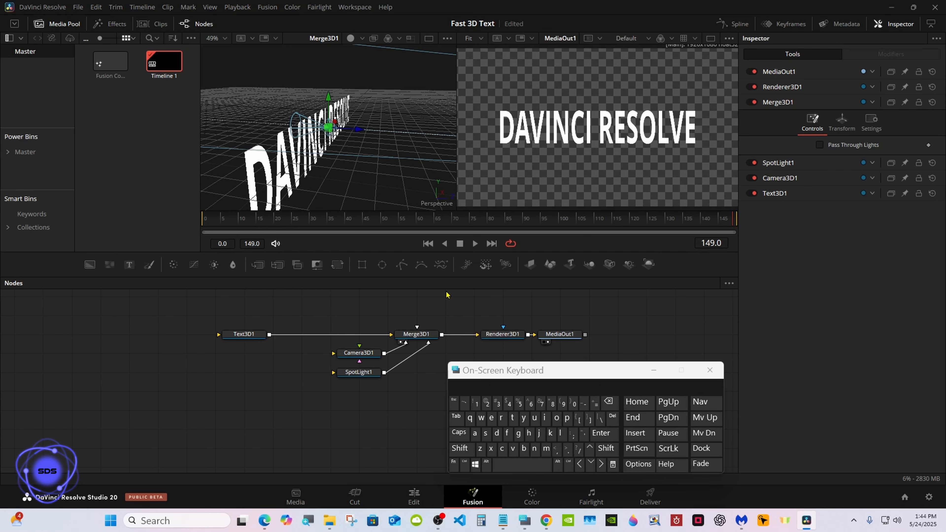
In the Text3D1 extrusion settings, set the subdivisions to 10, the smoothing angle to 60 and the extrusion depth to 0.2
click(230, 336)
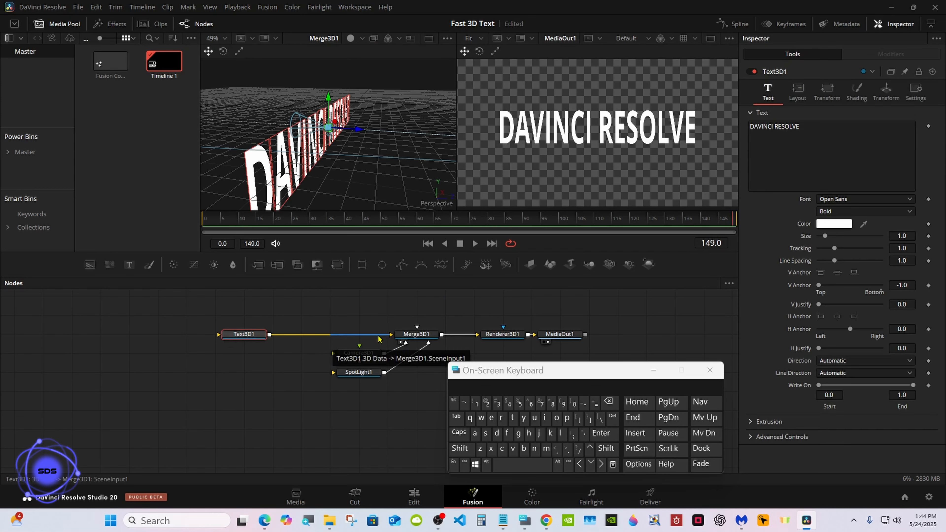
drag(585, 377, 529, 383)
click(752, 423)
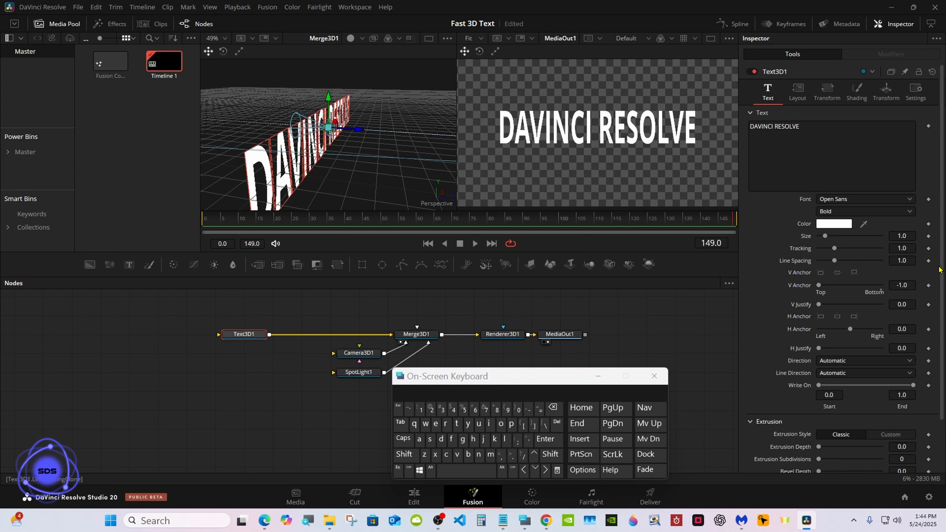
scroll(830, 411, down, 2)
drag(819, 400, 902, 400)
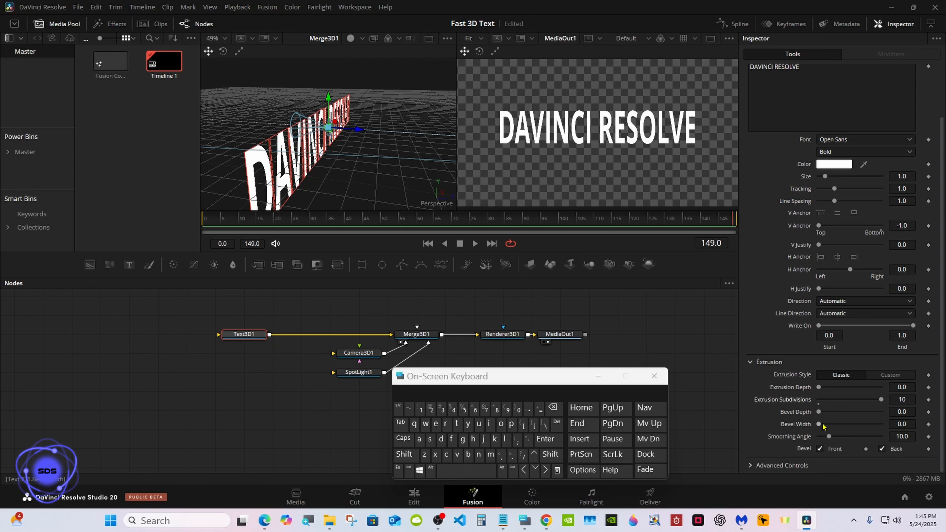
drag(830, 437, 891, 433)
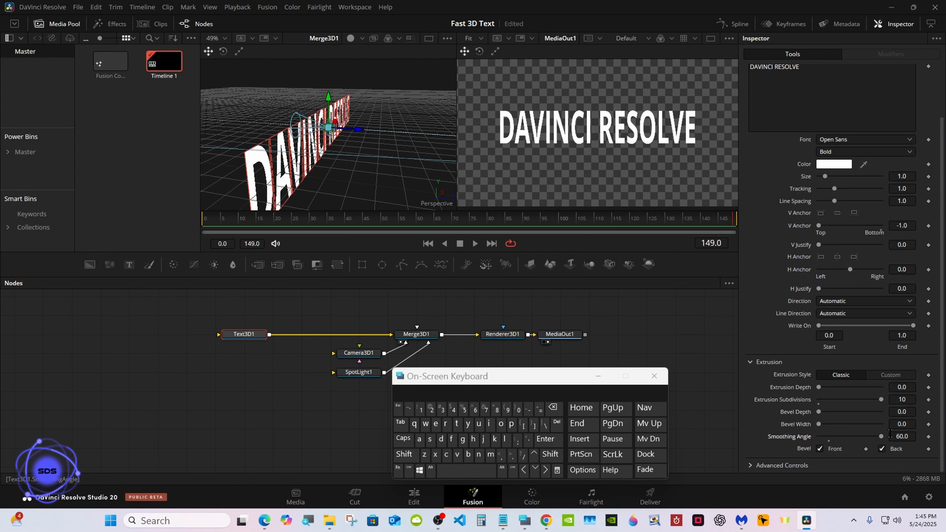
drag(822, 390, 886, 389)
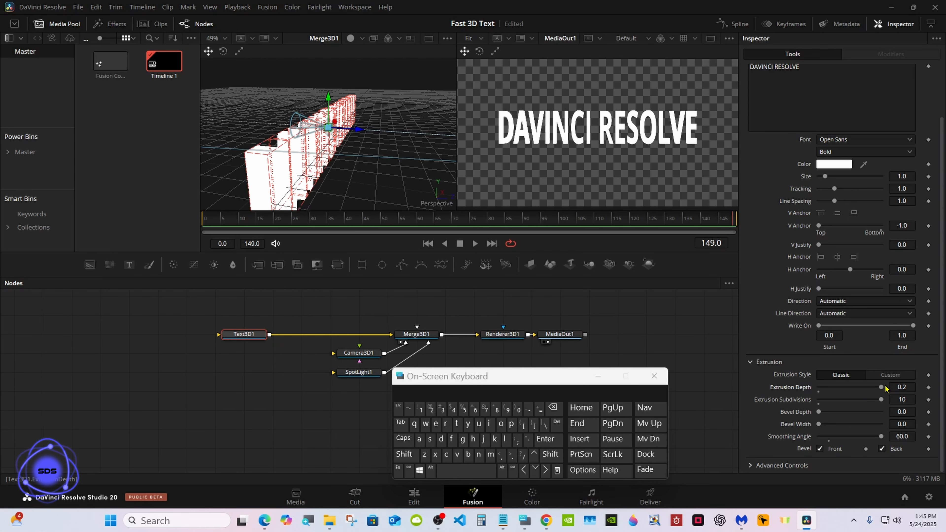
Switch the extrusion style to Custom and round the extrusion profile by flattening its upper points and extending their outer handles to the graph edges
click(890, 374)
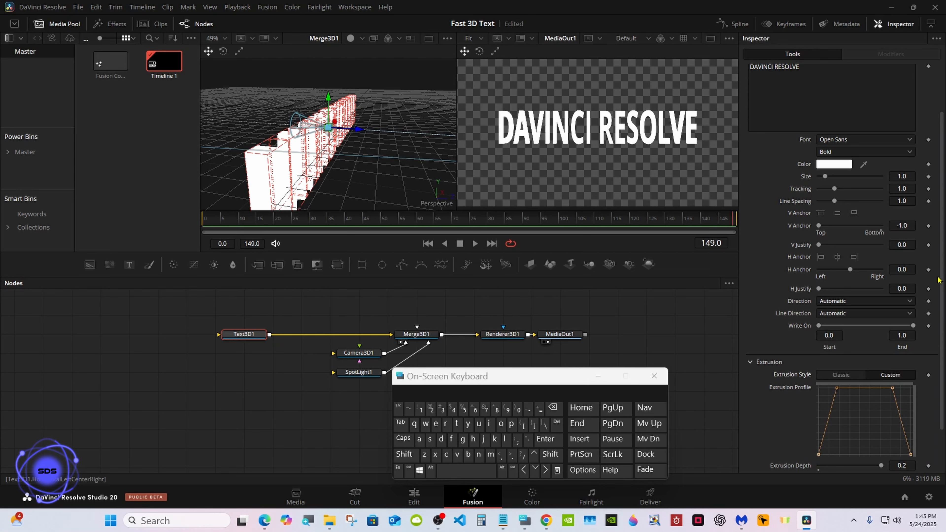
scroll(935, 298, down, 3)
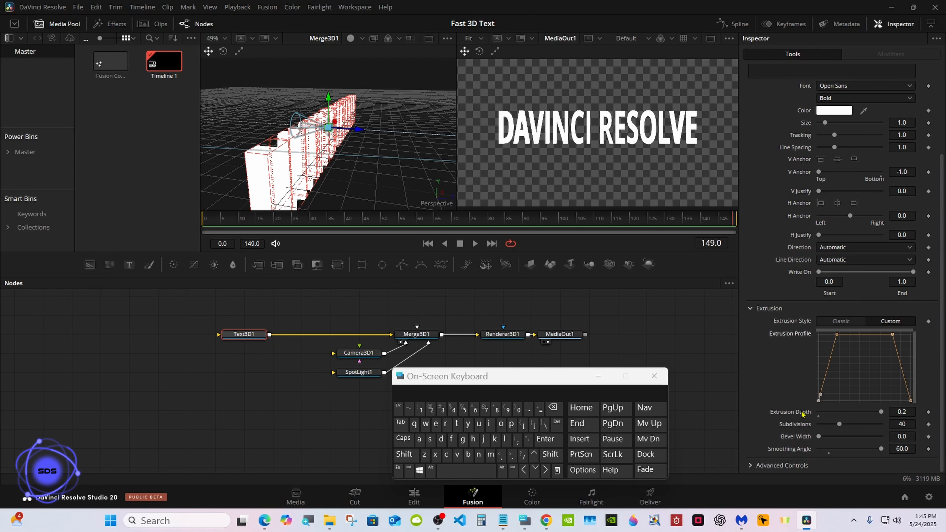
click(819, 400)
click(911, 401)
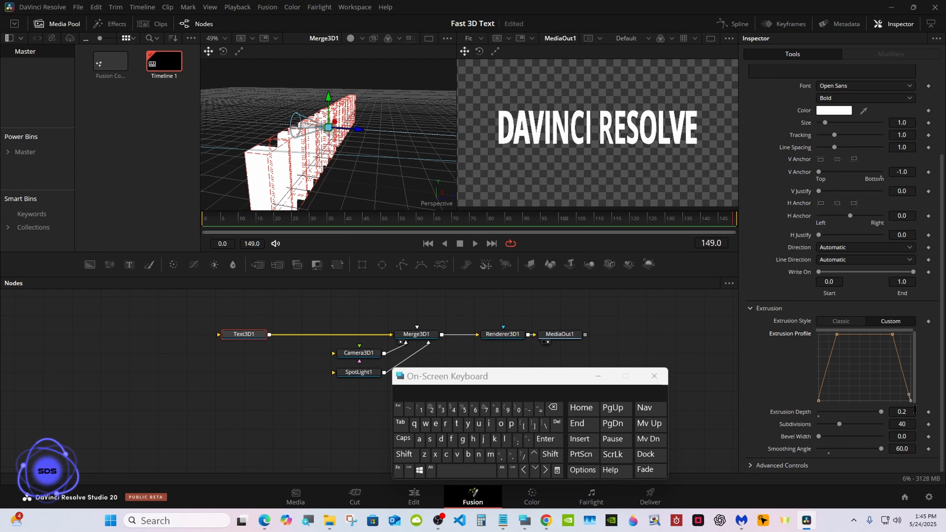
key(f)
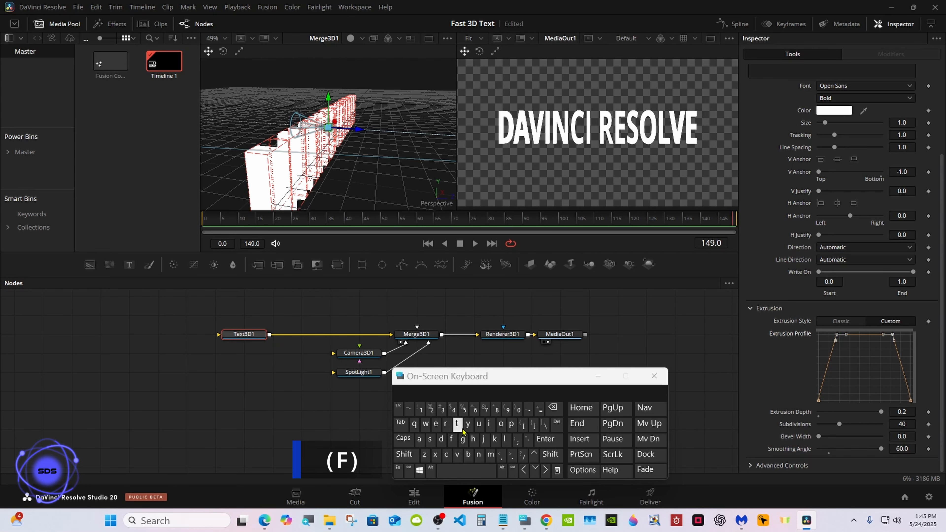
click(451, 439)
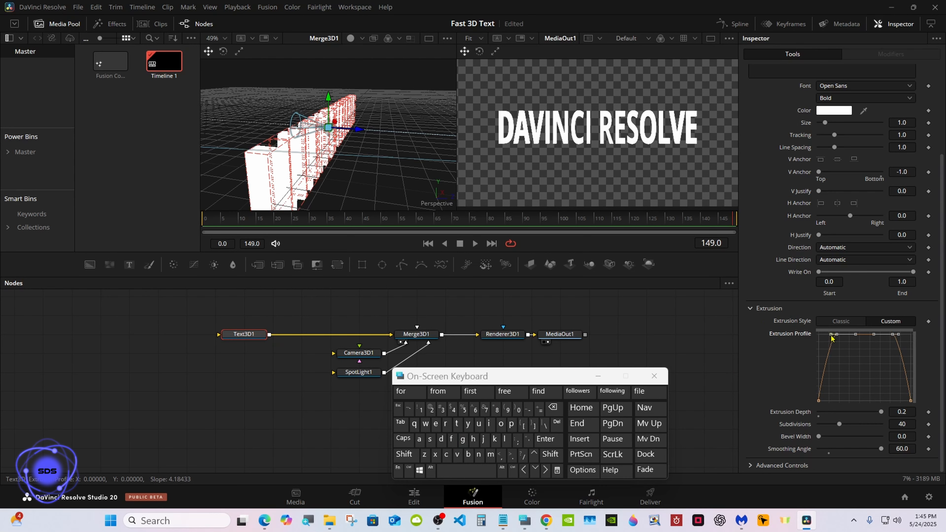
drag(831, 335, 816, 335)
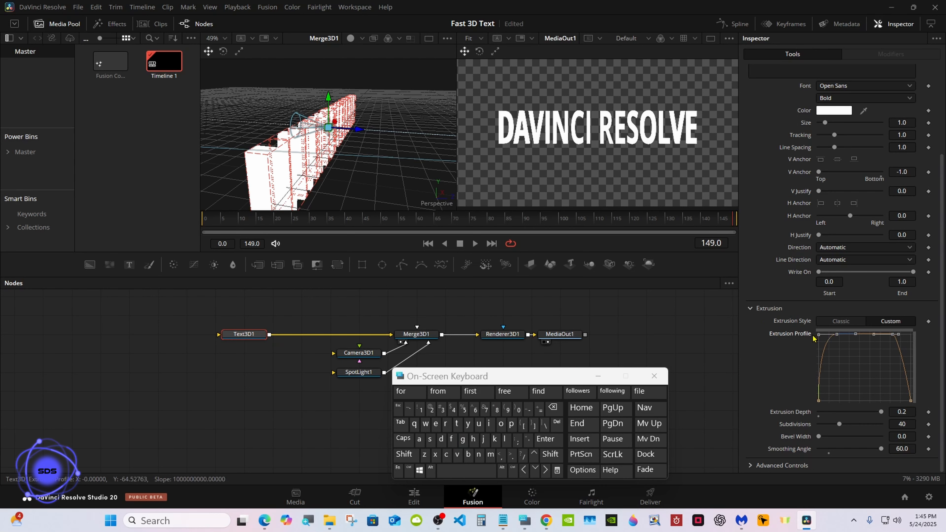
drag(897, 335, 912, 335)
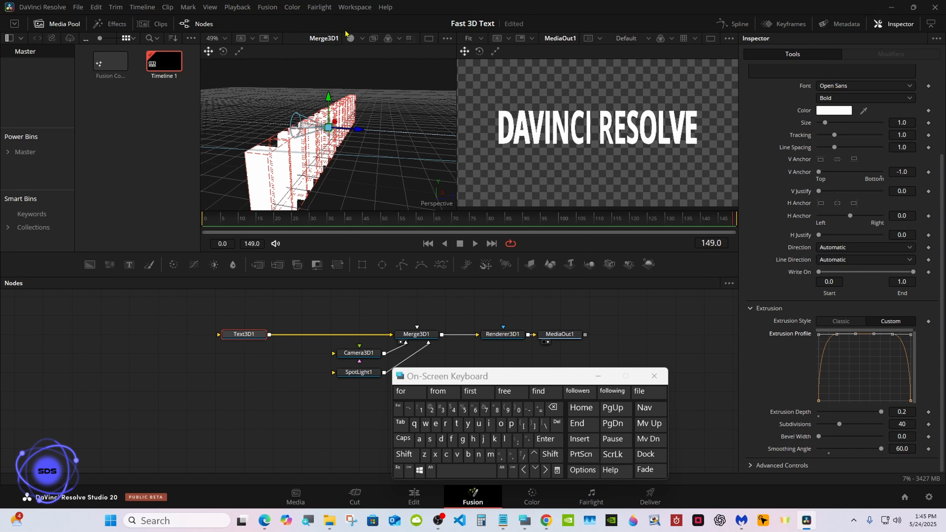
Preview the scene lighting in the Merge3D1 viewer and switch it back off
click(346, 308)
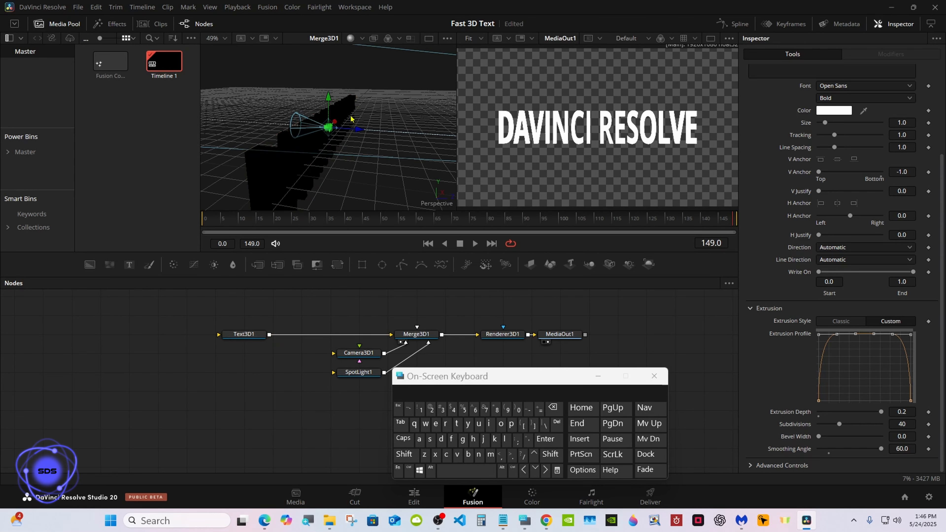
click(351, 38)
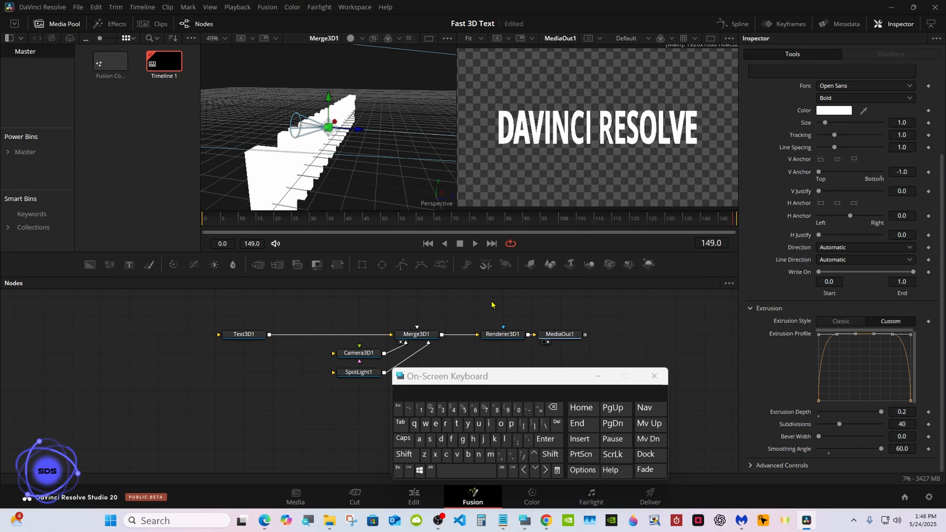
drag(488, 375, 494, 381)
Set the Renderer3D1 renderer type to Hardware Renderer and enable lighting and shadows
click(500, 337)
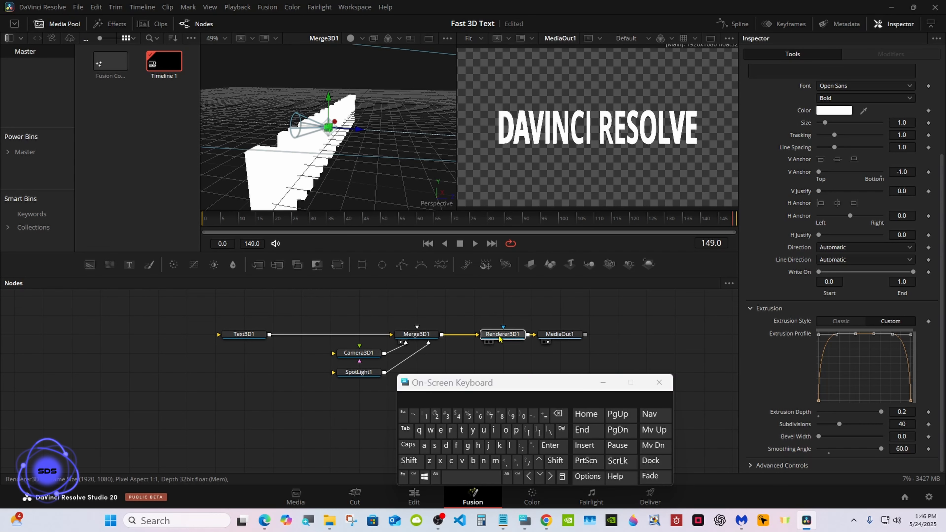
click(855, 198)
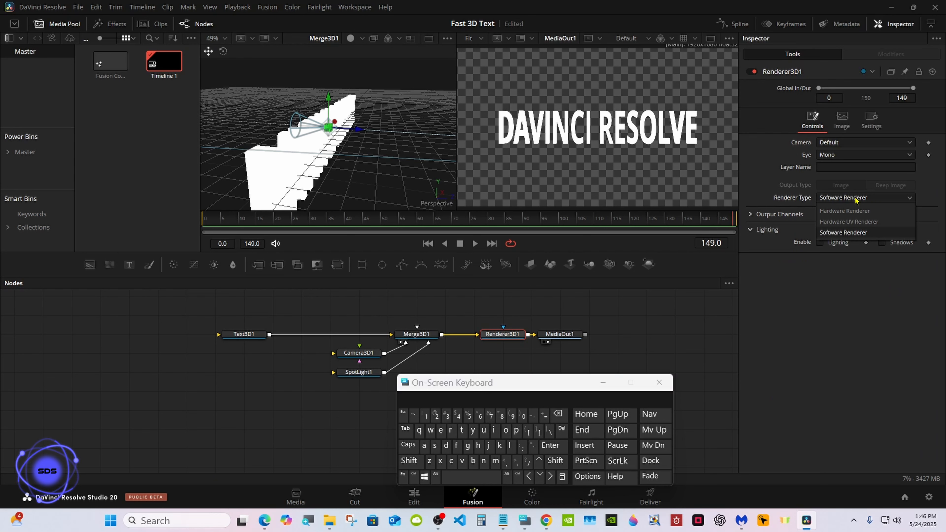
click(846, 210)
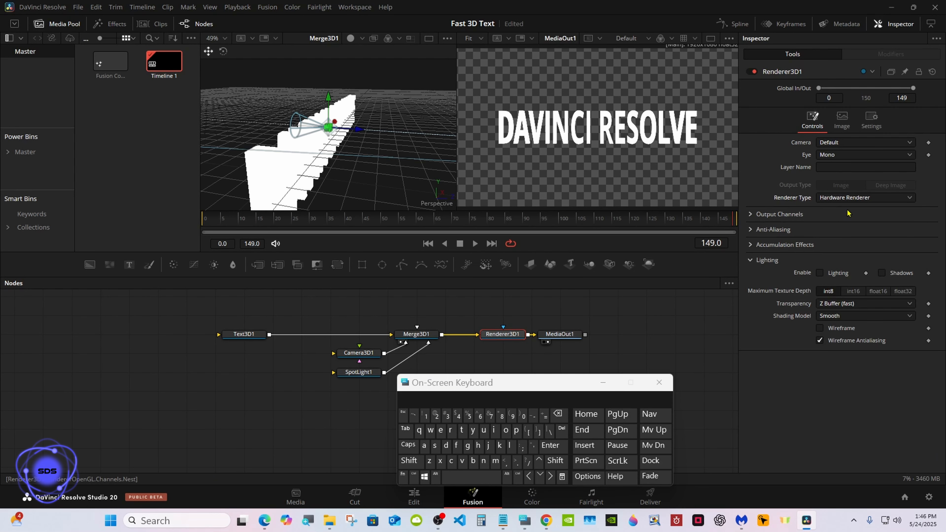
click(821, 273)
click(882, 273)
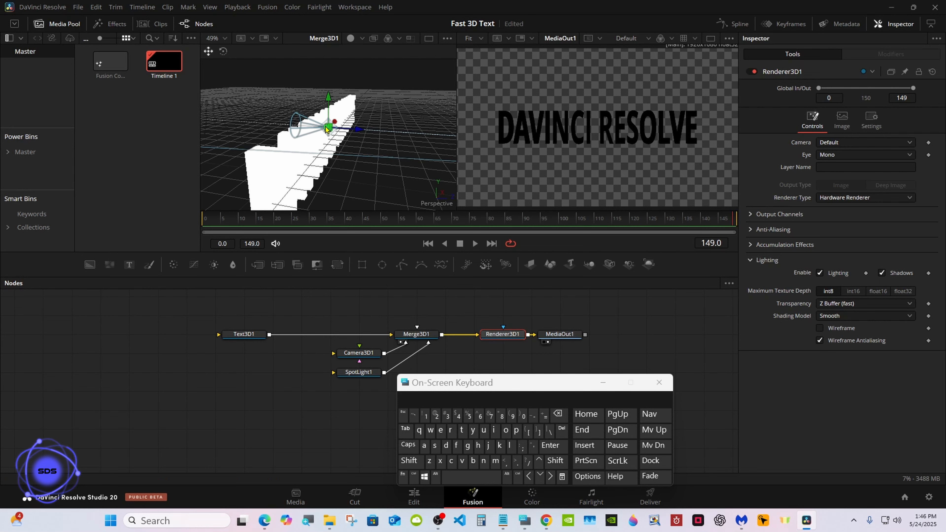
Set the cone angle of SpotLight1 to 90 and enable Use Target in its transform settings
click(352, 374)
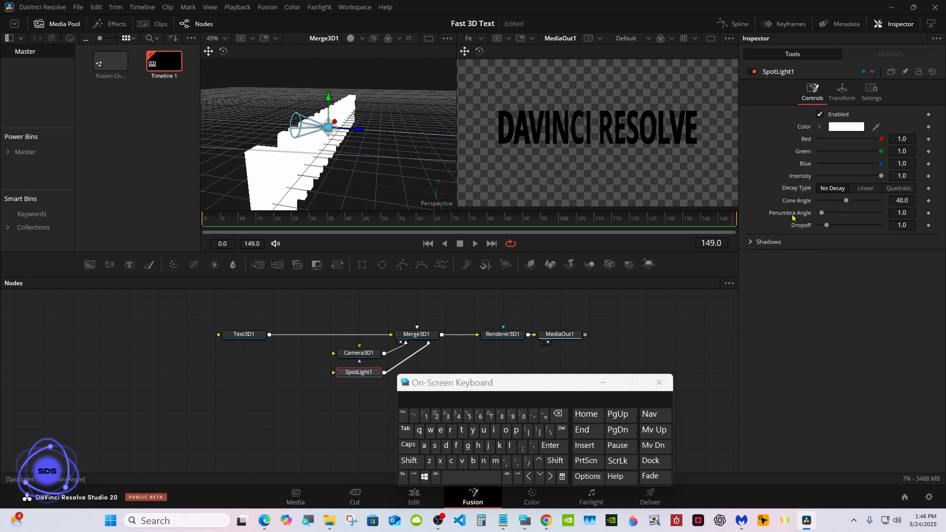
drag(845, 201, 902, 198)
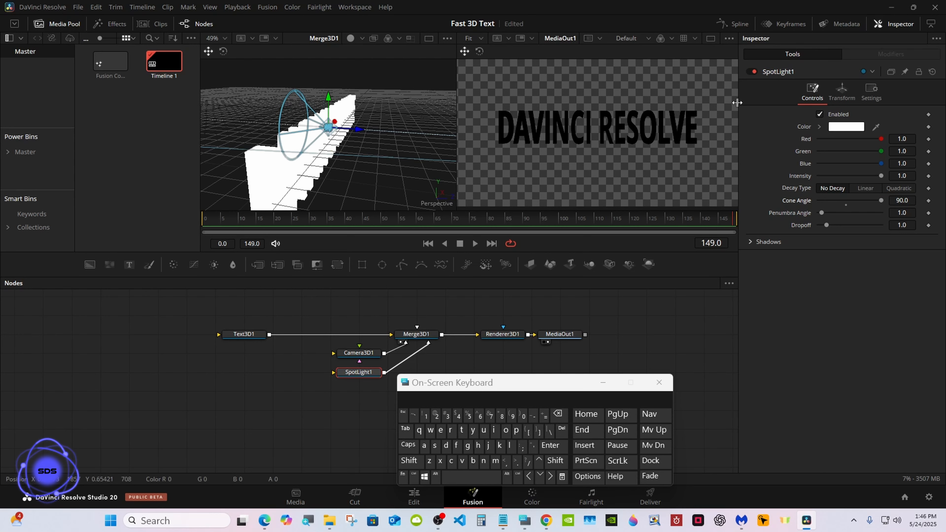
click(839, 96)
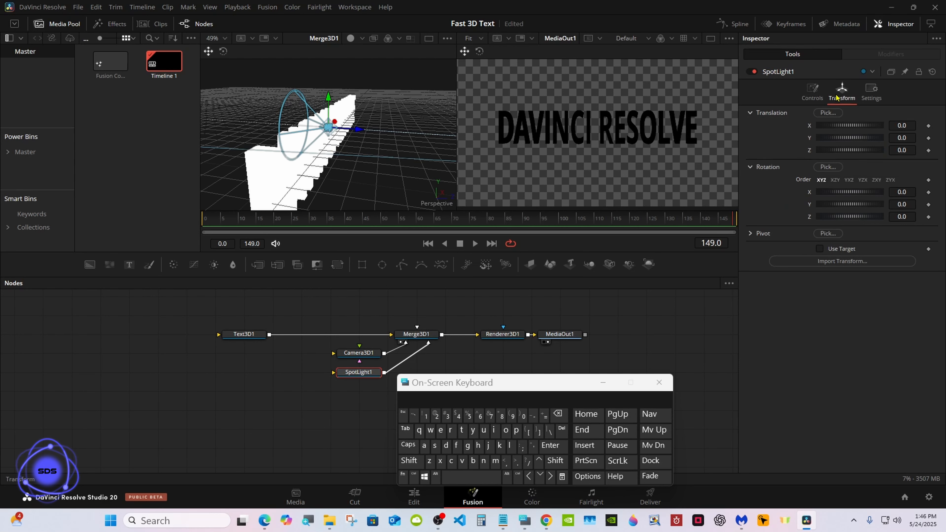
click(820, 249)
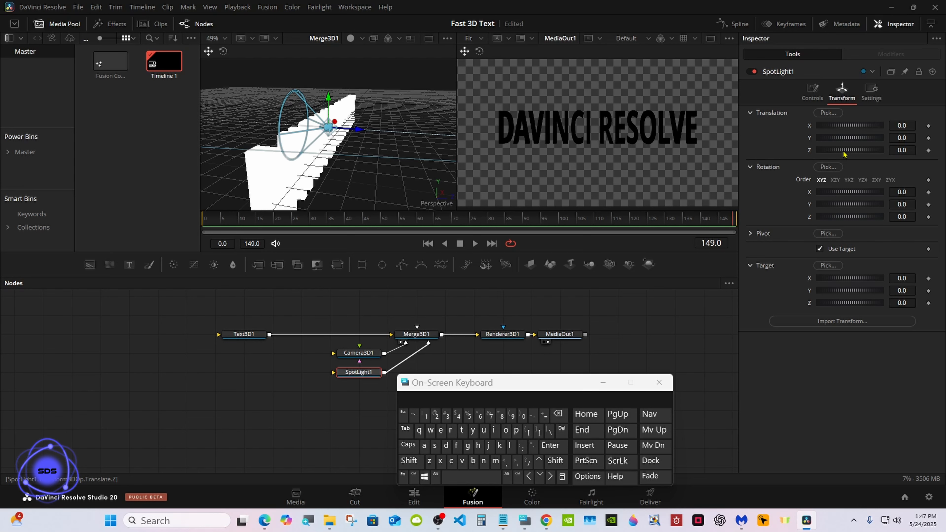
Move SpotLight1 toward the camera and above the text, with Z translation 10.0 and Y translation about 2.638
drag(847, 153, 851, 152)
click(429, 38)
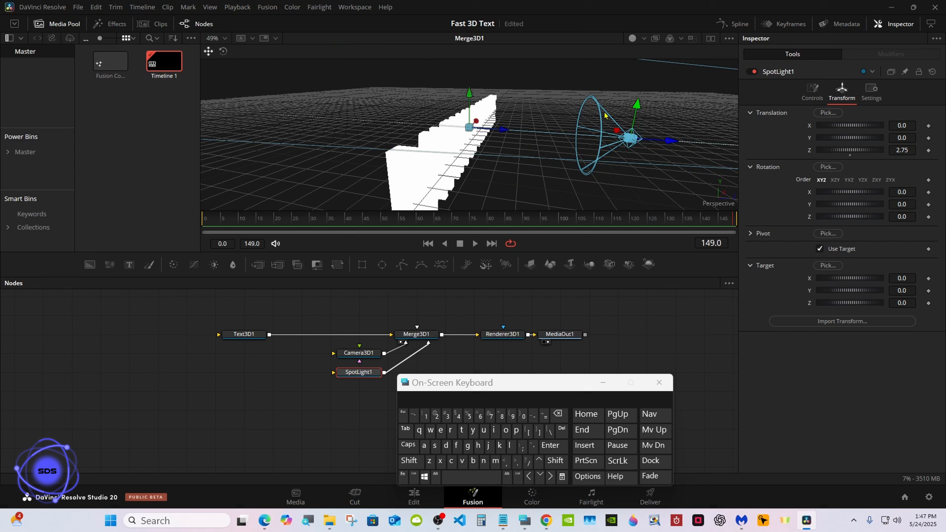
right_click(544, 123)
click(639, 130)
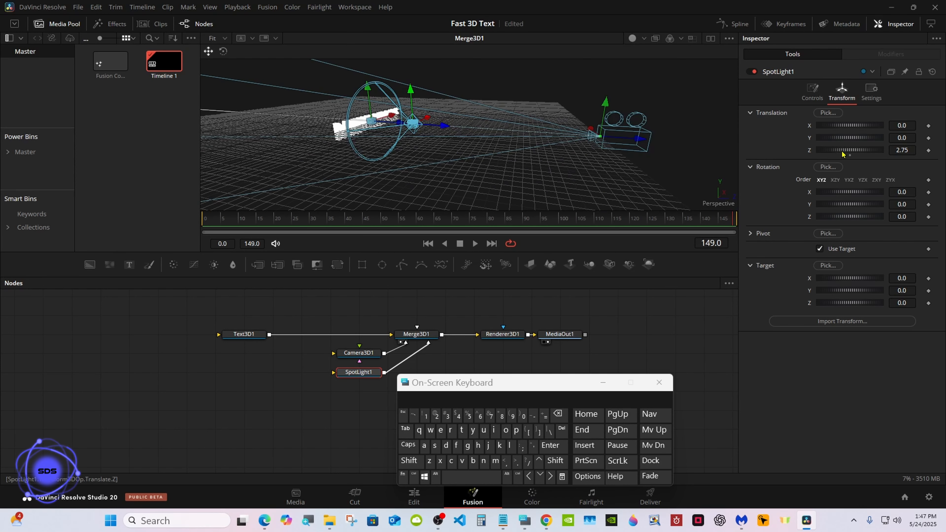
mouse_move(841, 154)
mouse_down()
mouse_move(867, 150)
mouse_move(853, 143)
mouse_up()
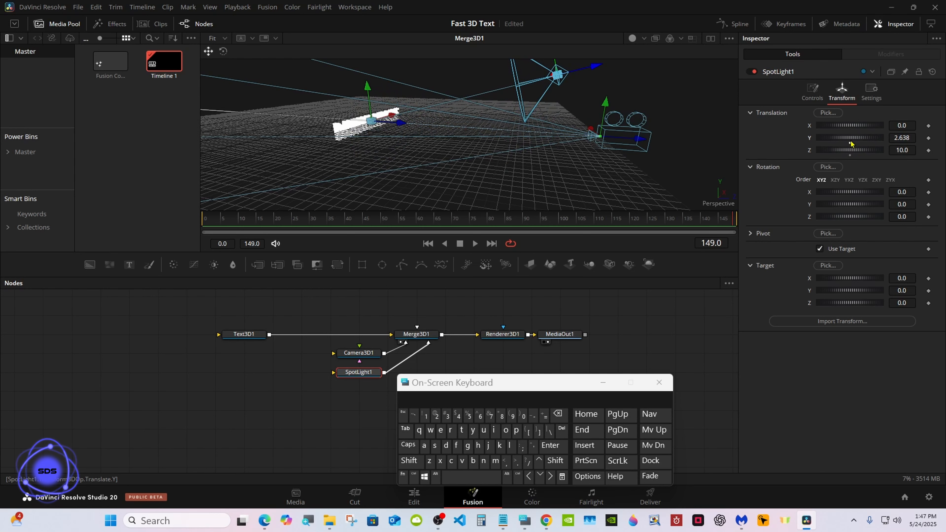
click(710, 38)
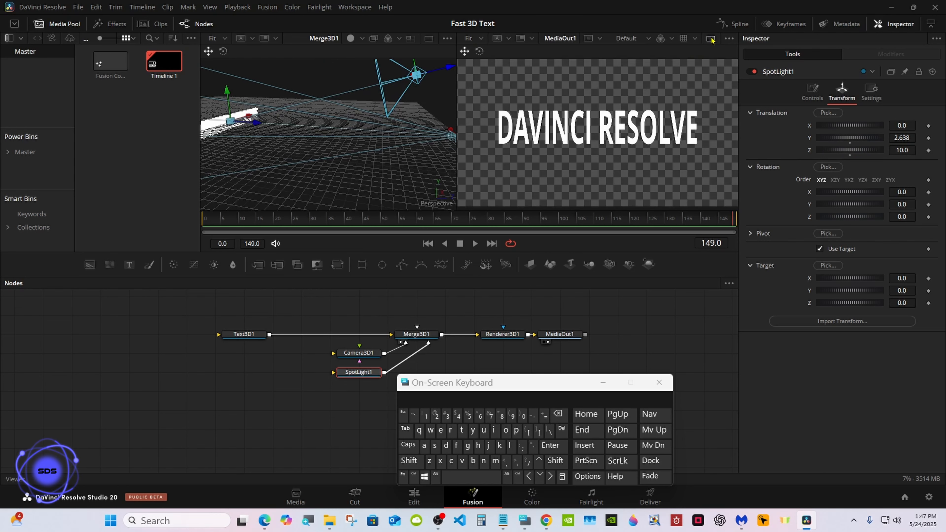
Add a Background node to the node graph, unconnected, to the left of Text3D1
drag(494, 387, 646, 377)
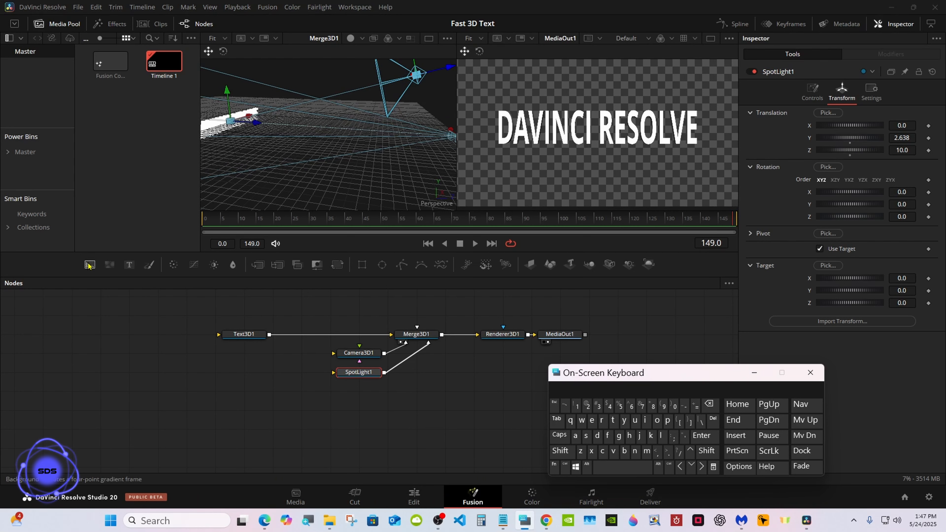
drag(89, 265, 147, 339)
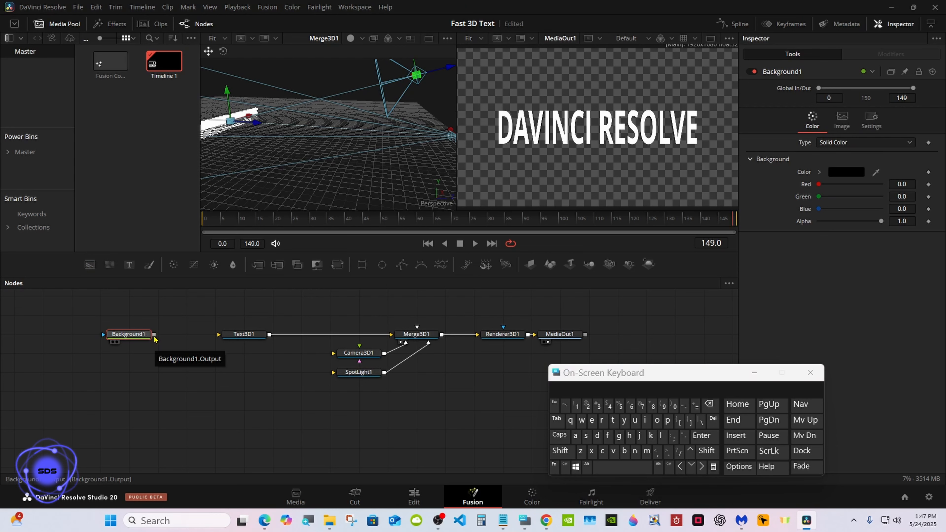
drag(154, 335, 250, 338)
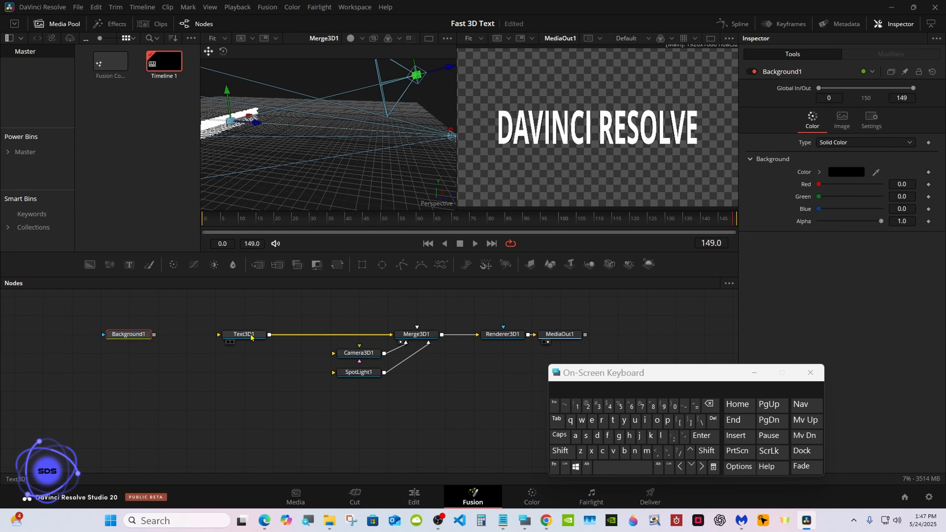
Set Text3D1's shading material type to Image and connect Background1's output to Text3D1 as its color image
click(251, 338)
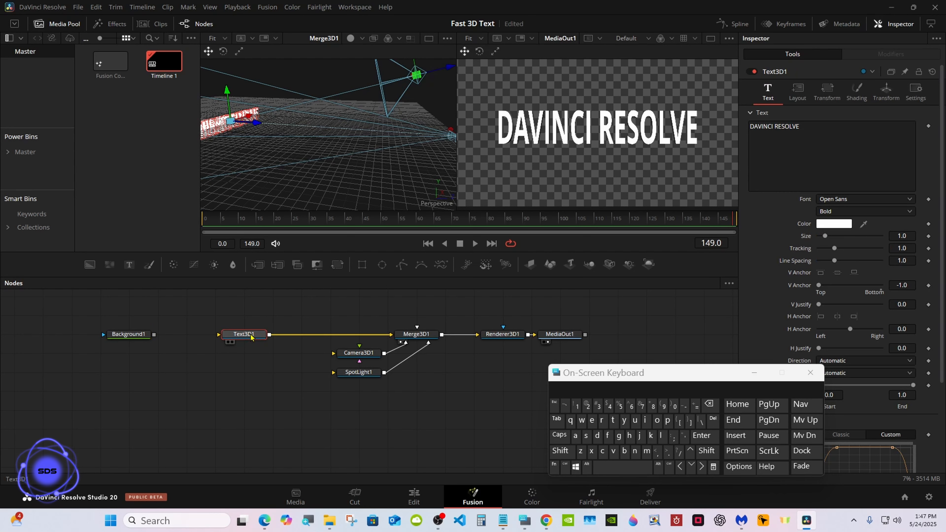
drag(686, 372, 579, 380)
click(858, 94)
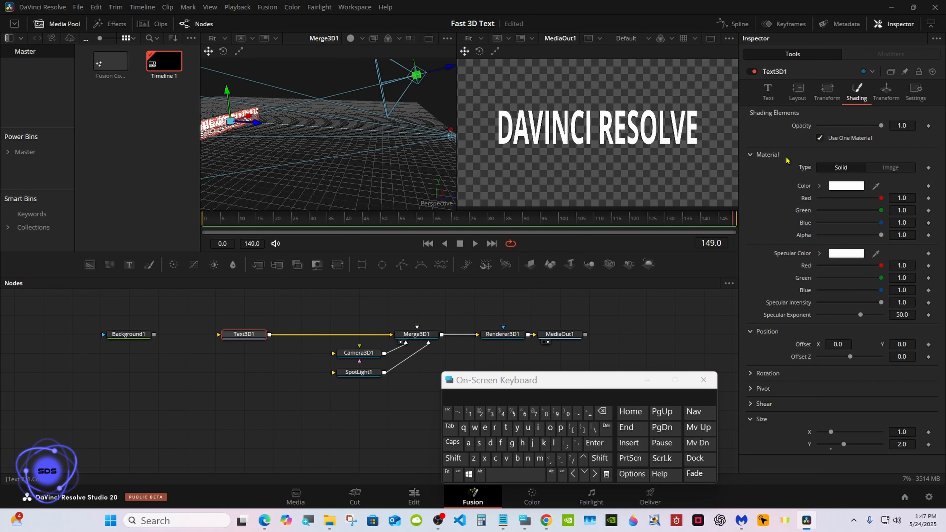
click(891, 169)
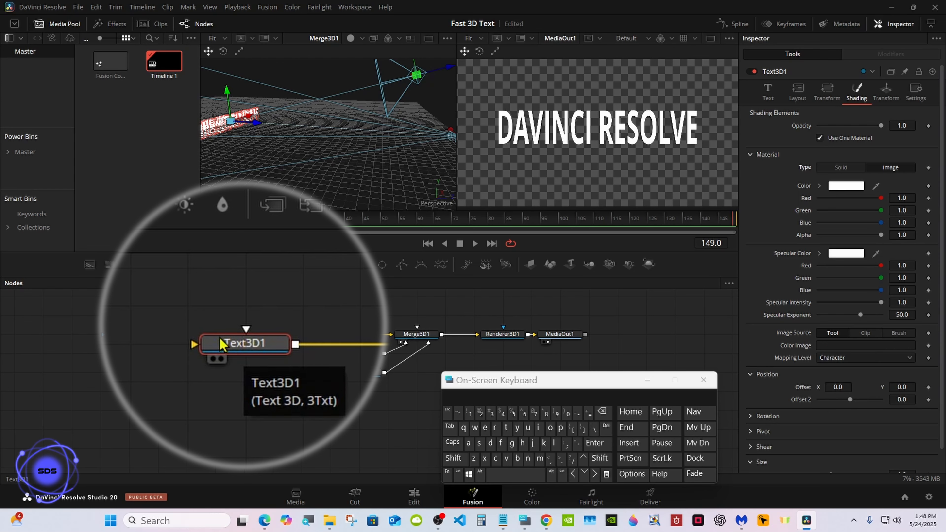
drag(154, 335, 223, 335)
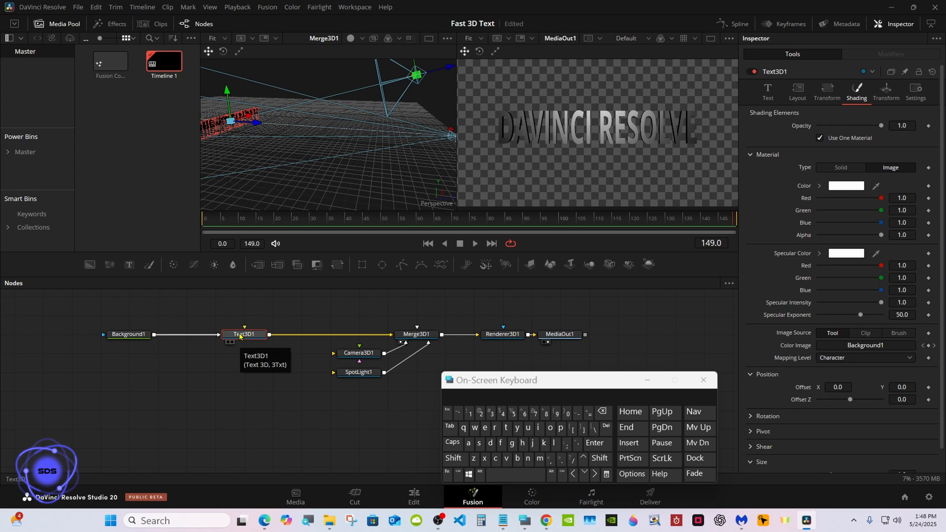
Make Background1 a Vertical gradient with a pure red top (Red 1.0) and a pure green bottom (Green 1.0)
click(120, 337)
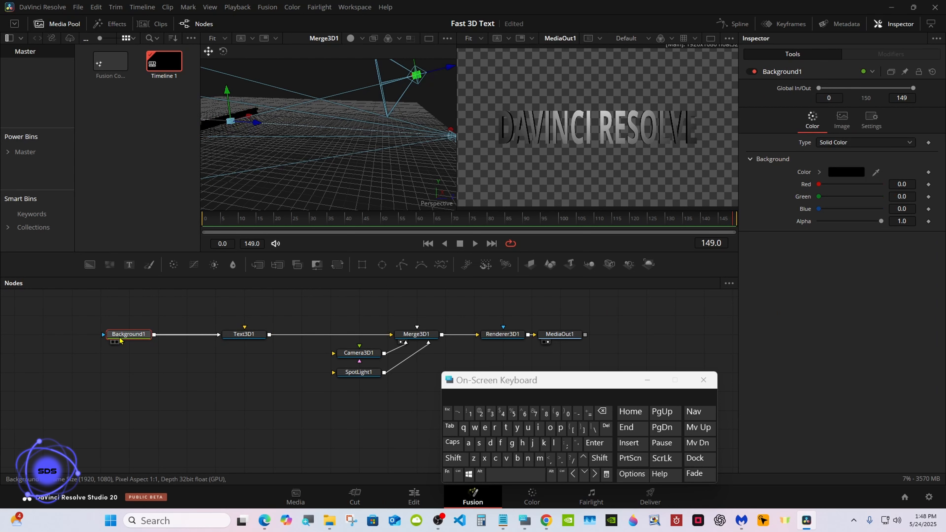
click(843, 143)
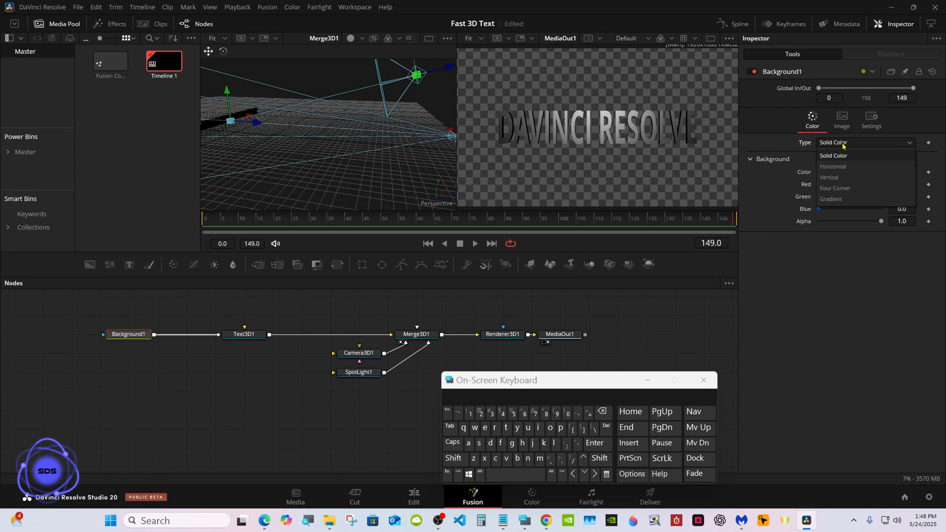
click(830, 178)
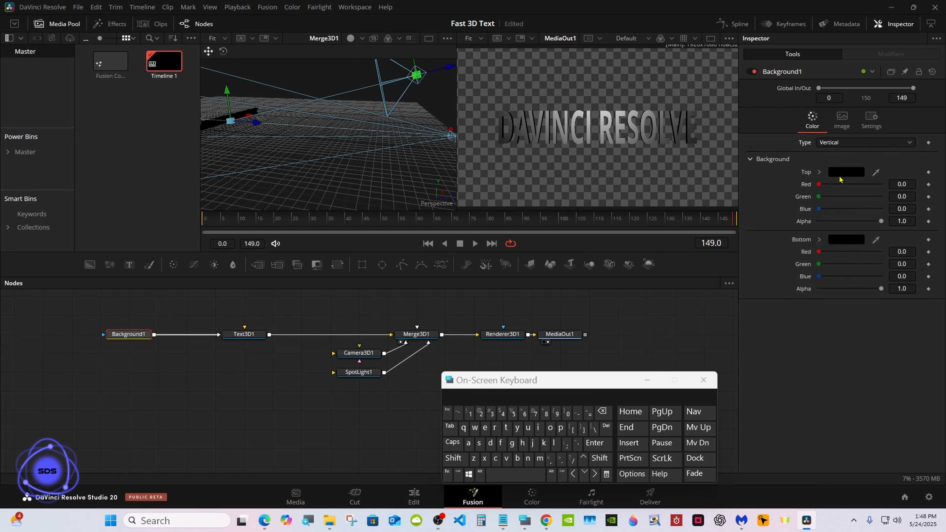
drag(819, 184, 913, 184)
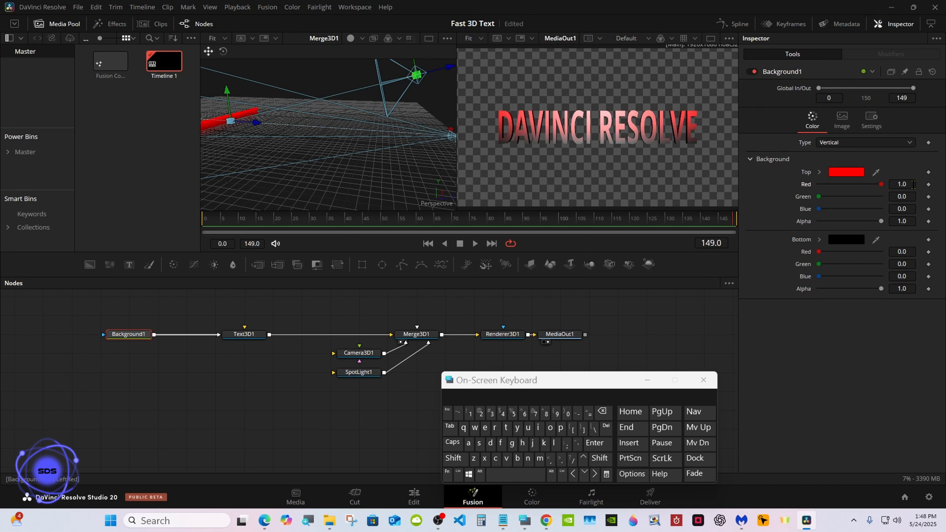
drag(820, 264, 919, 269)
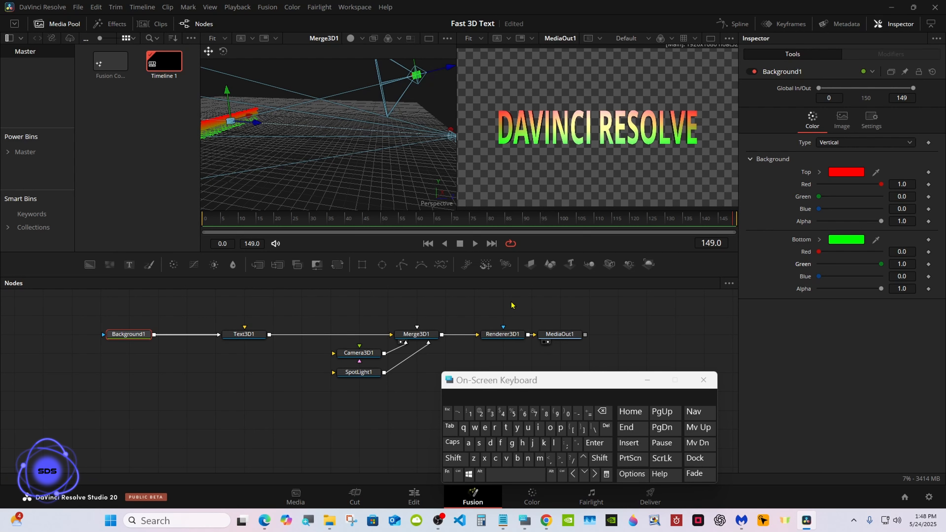
Move Camera3D1 slightly farther back from the text, with a Z translation of about 12.37
click(367, 354)
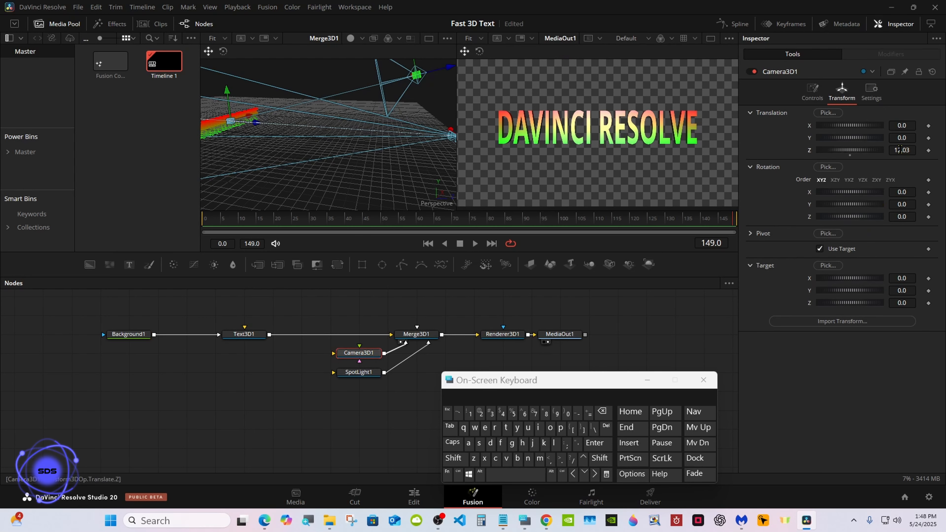
drag(901, 149, 913, 150)
drag(518, 382, 549, 351)
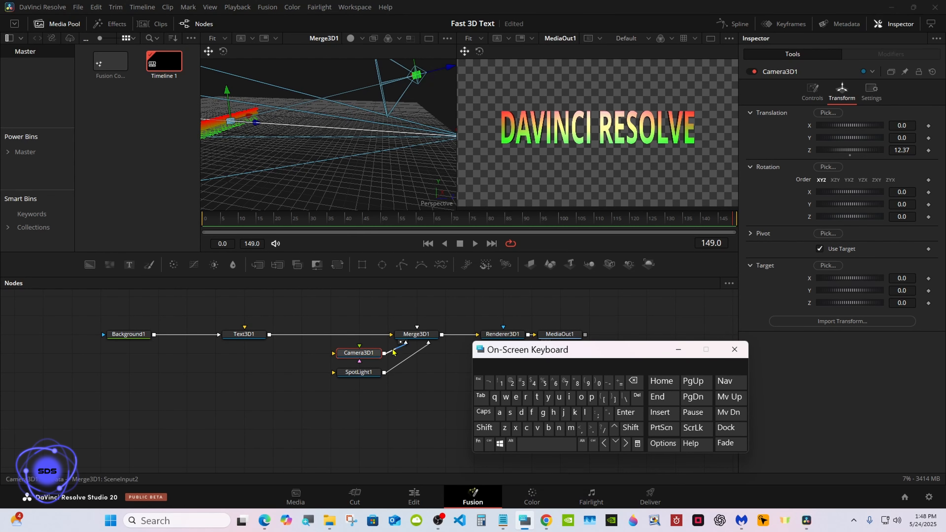
Insert a Bender 3D node between Text3D1 and Merge3D1
click(256, 336)
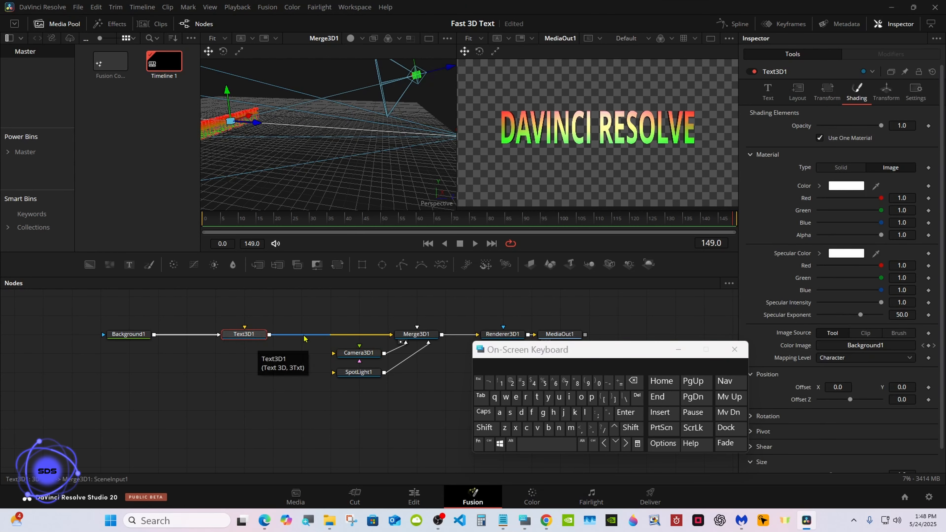
click(485, 428)
click(534, 446)
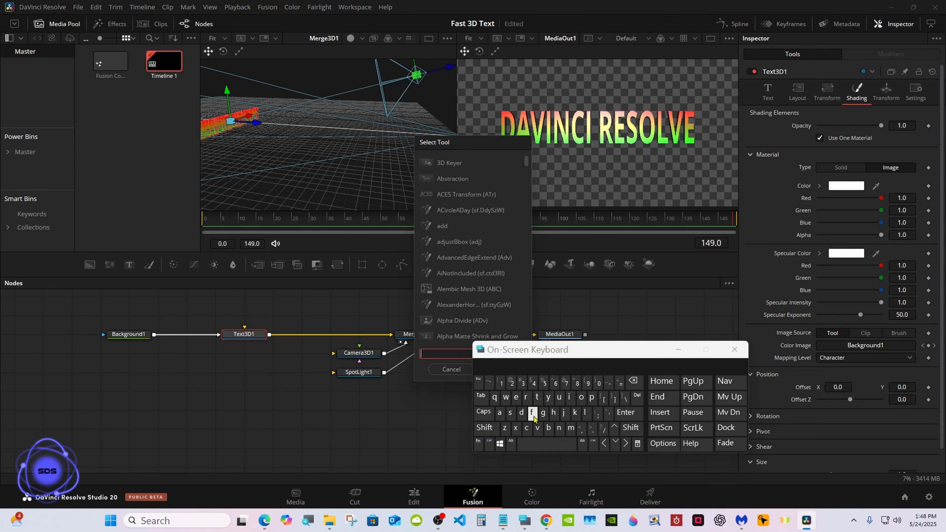
drag(534, 354, 625, 357)
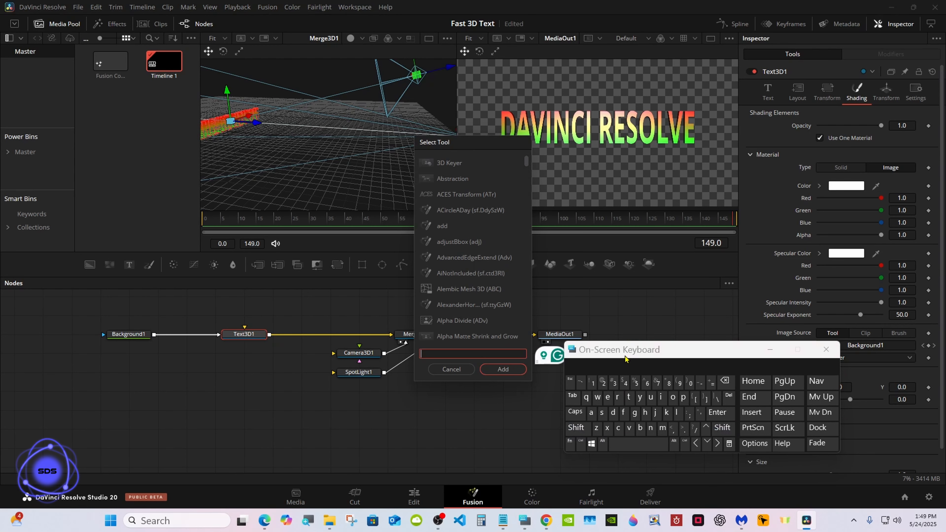
text(ben)
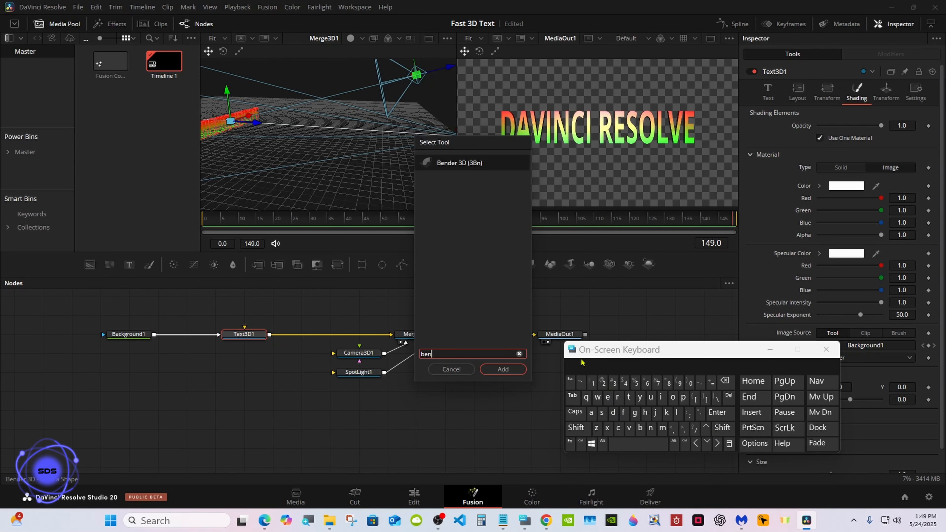
click(503, 369)
drag(653, 353, 442, 393)
Set Bender3D1 to group objects with Center 0.0 and bender type Shear, and save the project
click(820, 209)
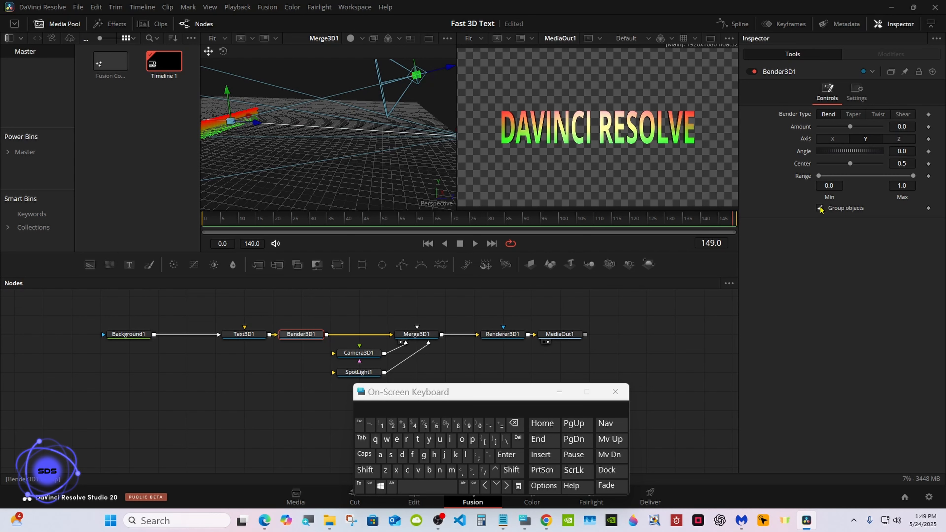
drag(851, 163, 801, 164)
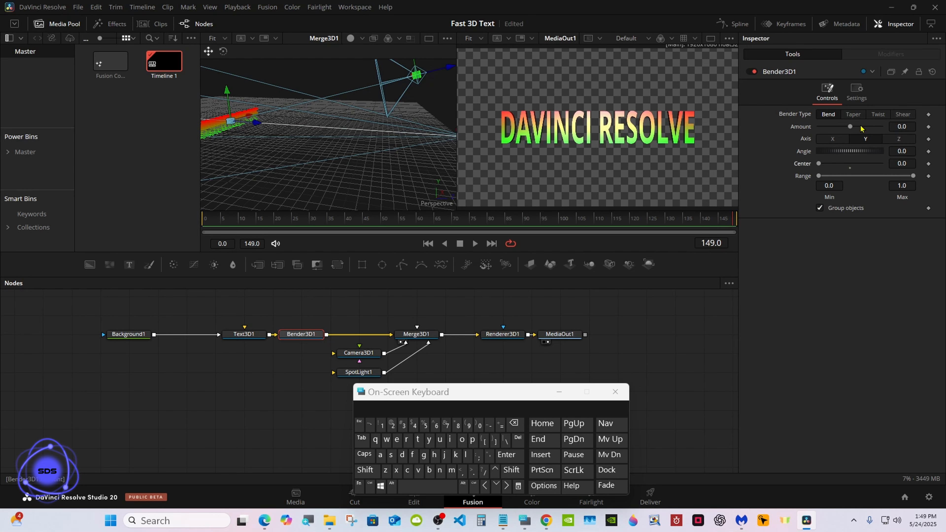
click(903, 115)
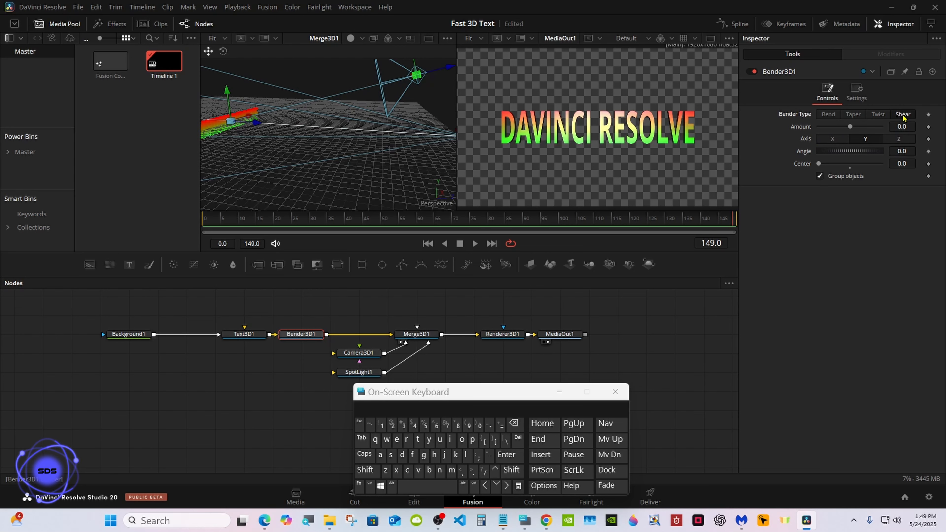
key(ctrl+s)
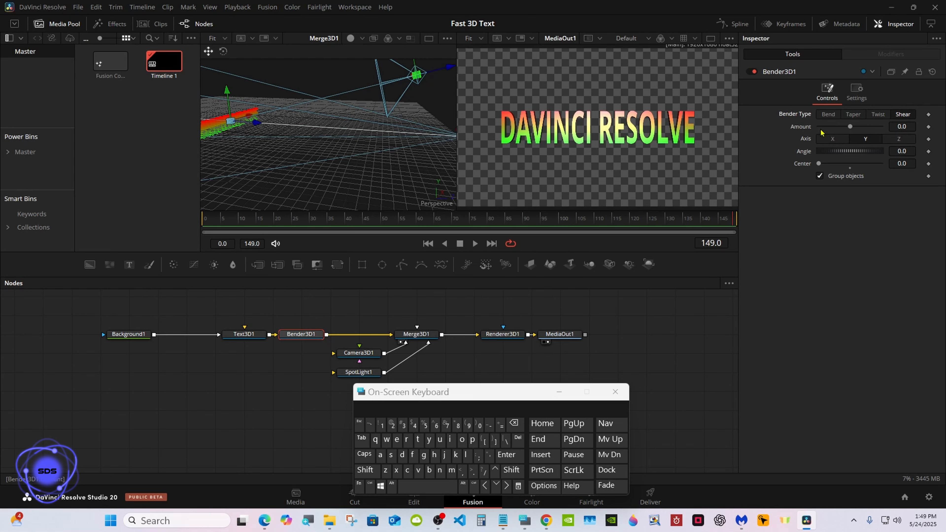
Lower Text3D1's pivot to the base of the letters by setting its Pivot Y to -0.4
drag(454, 394, 614, 370)
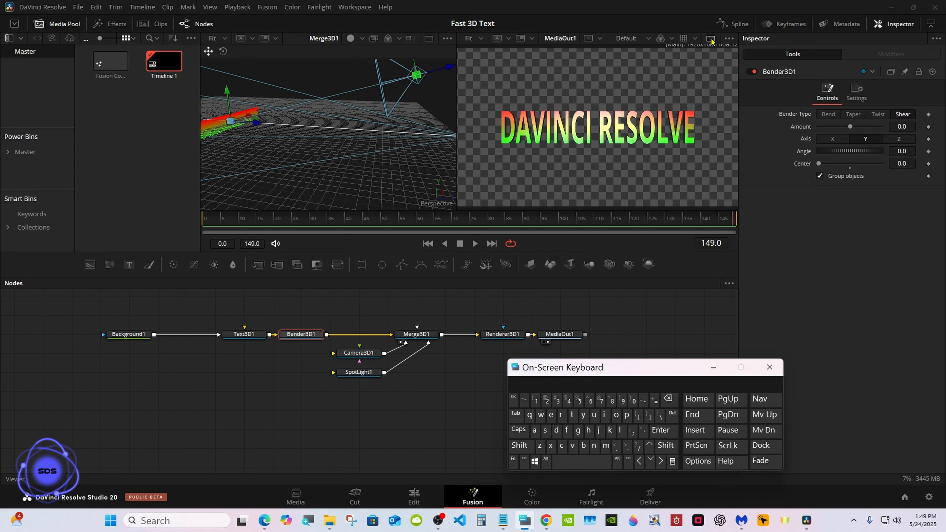
click(245, 335)
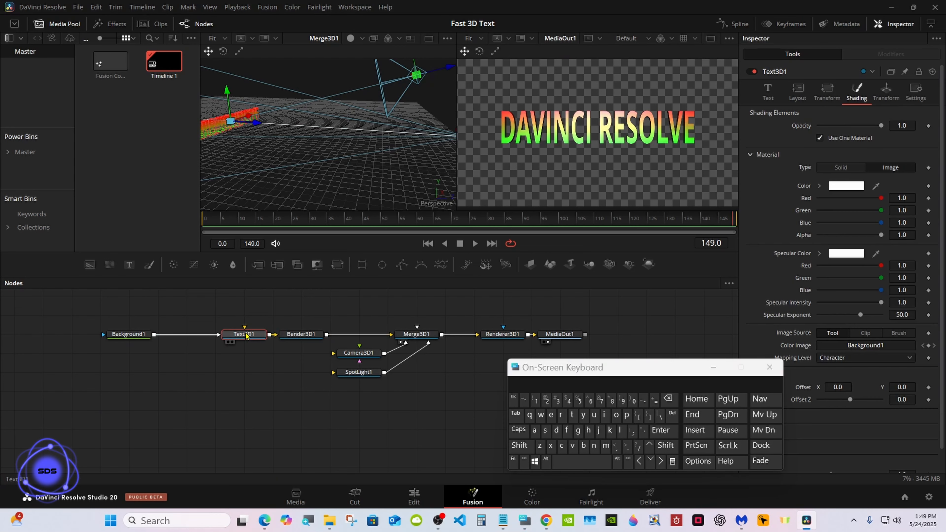
right_click(300, 170)
mouse_move(357, 176)
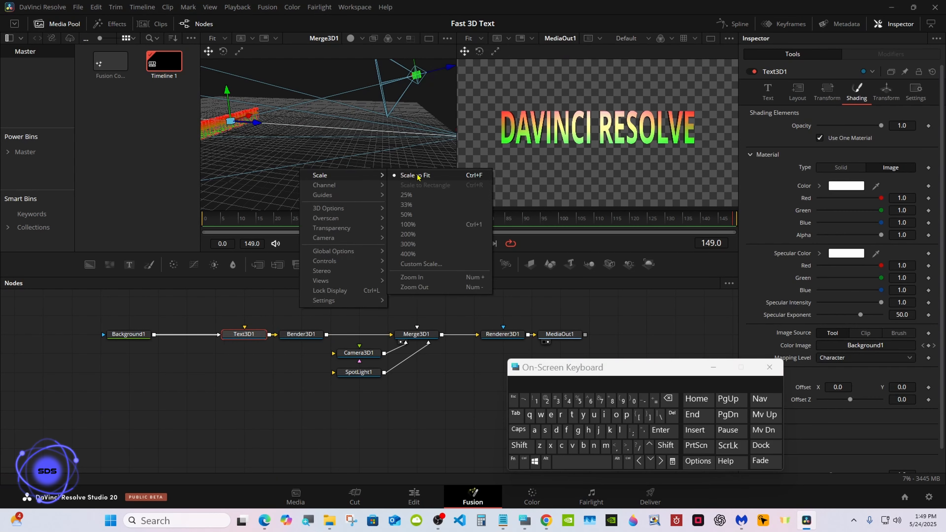
click(417, 177)
click(521, 445)
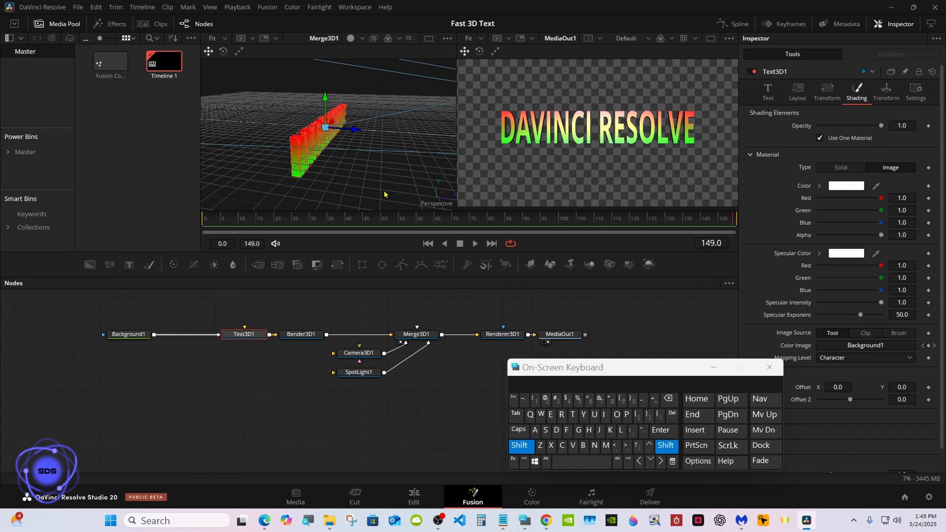
drag(387, 195, 387, 137)
drag(540, 372, 441, 380)
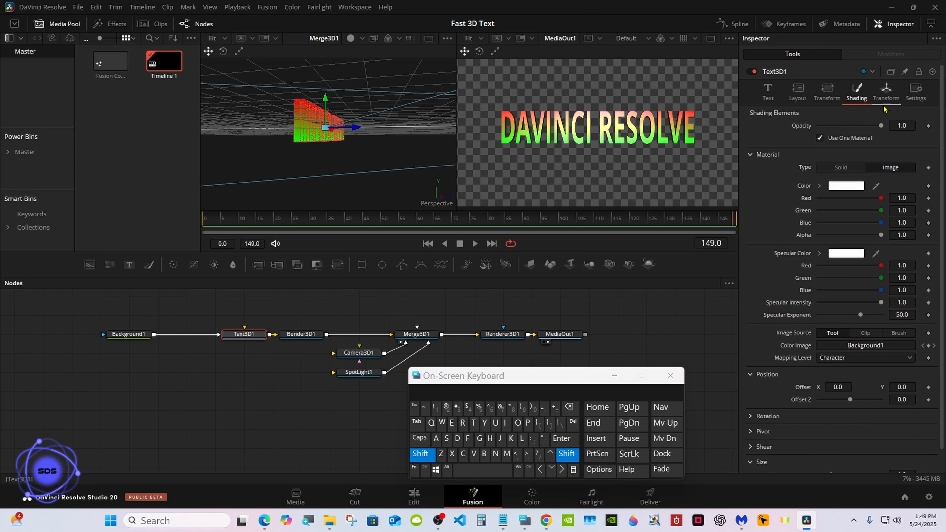
click(886, 90)
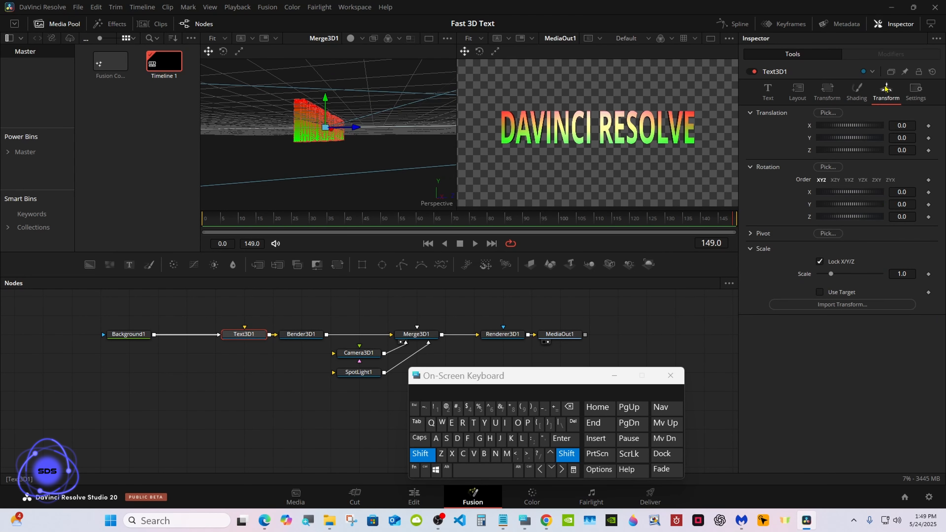
click(751, 233)
click(567, 454)
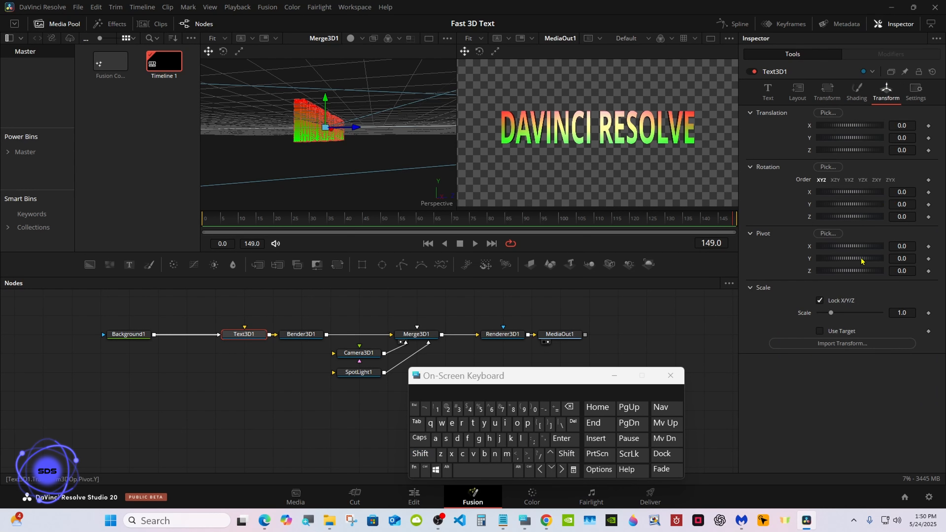
drag(861, 261, 854, 261)
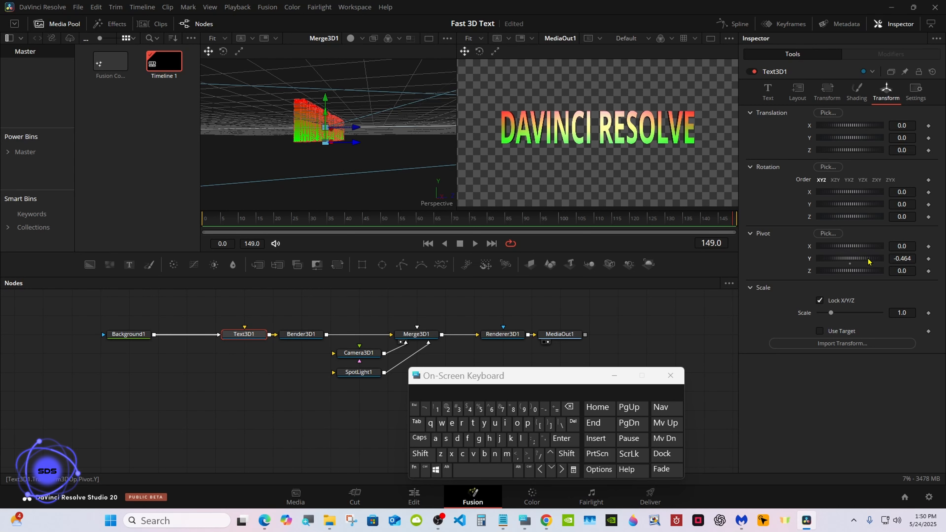
click(911, 256)
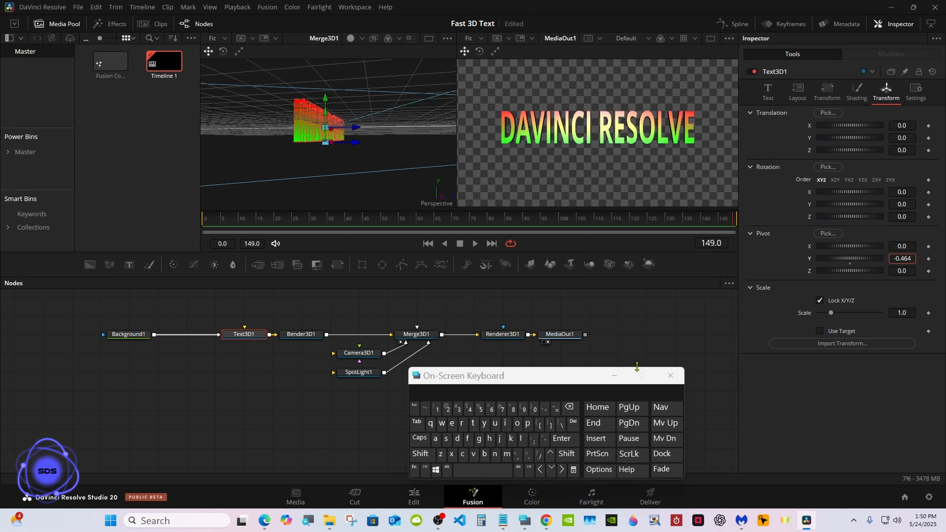
click(569, 407)
click(569, 407)
click(560, 440)
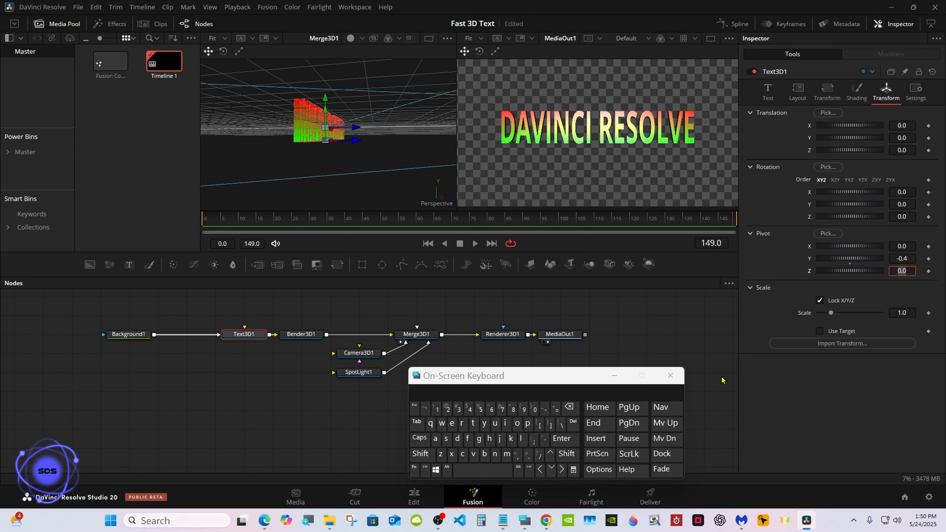
drag(512, 379, 532, 376)
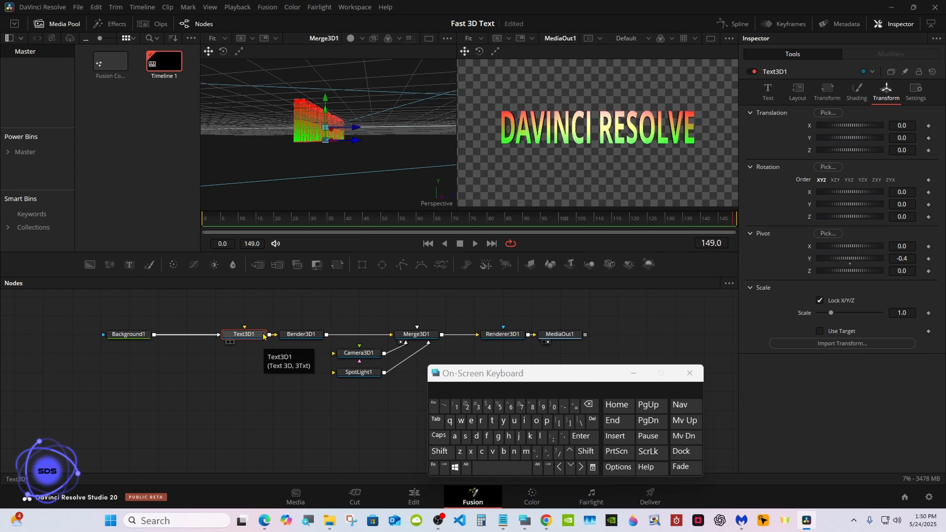
In a single MediaOut1 viewer, move Text3D1 out of frame with X translation about -6.551 and keyframe that translation at frame 0
click(711, 38)
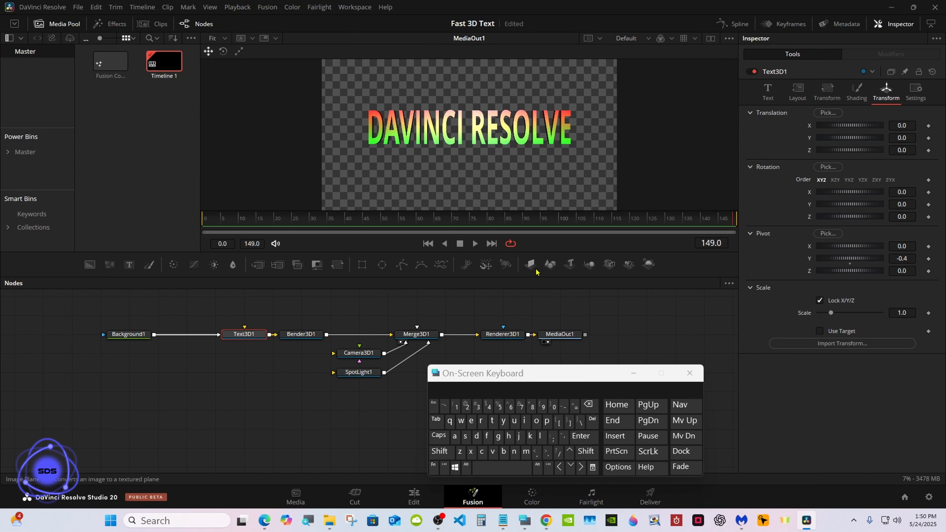
drag(862, 128, 751, 125)
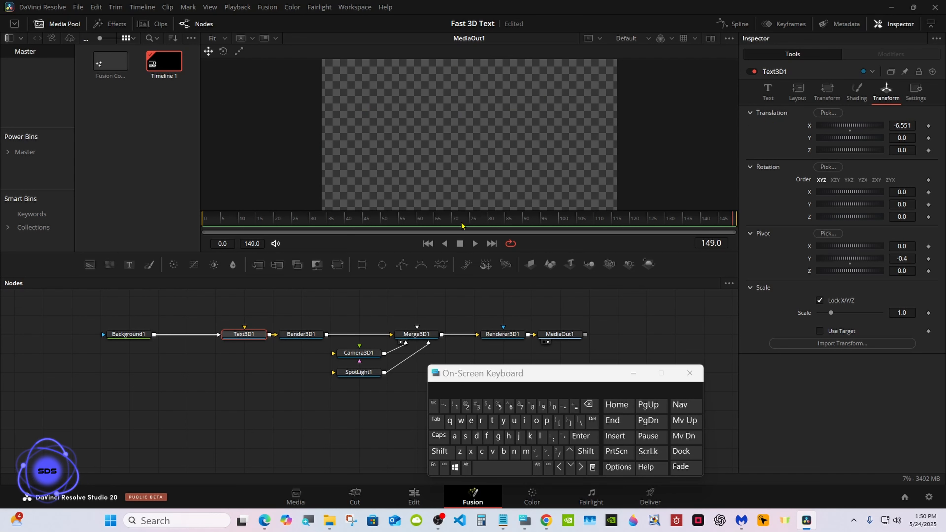
drag(279, 222, 185, 224)
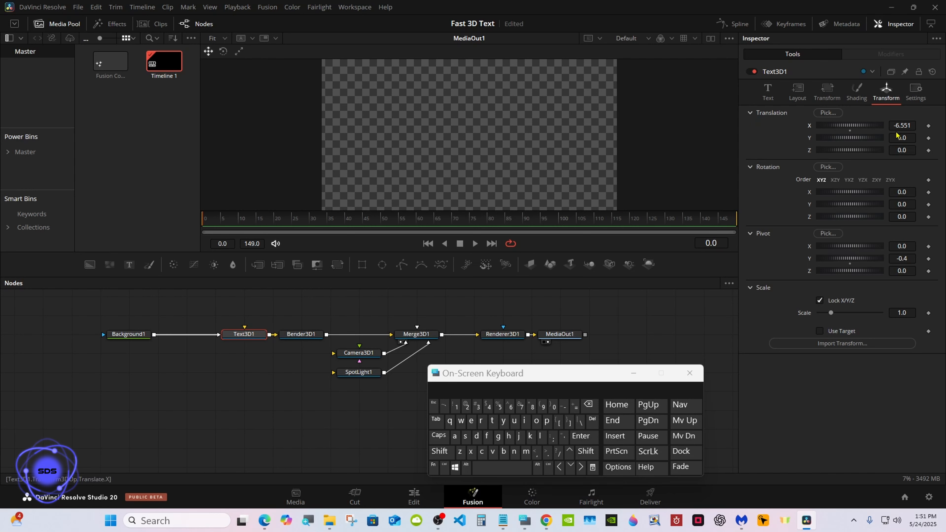
click(929, 126)
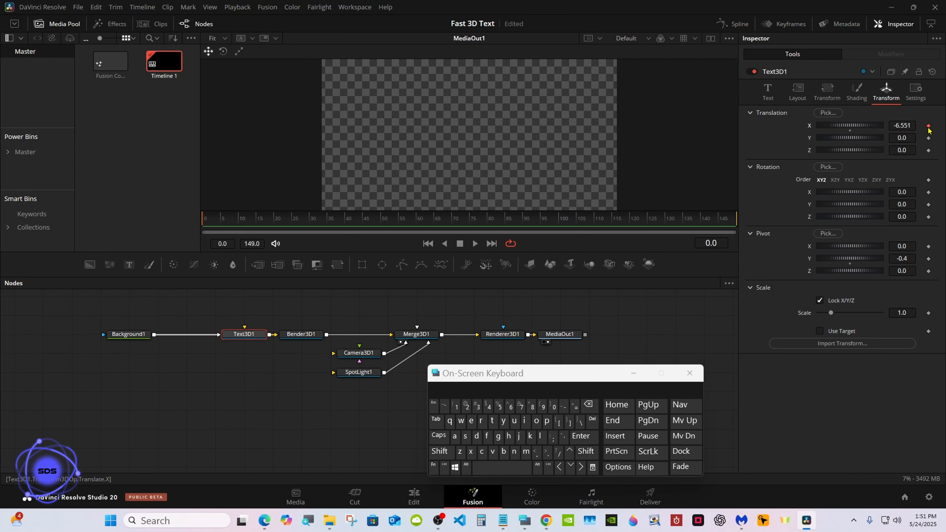
Keyframe Text3D1's X translation at 0.0 on frame 30 and save the project
drag(261, 221, 312, 223)
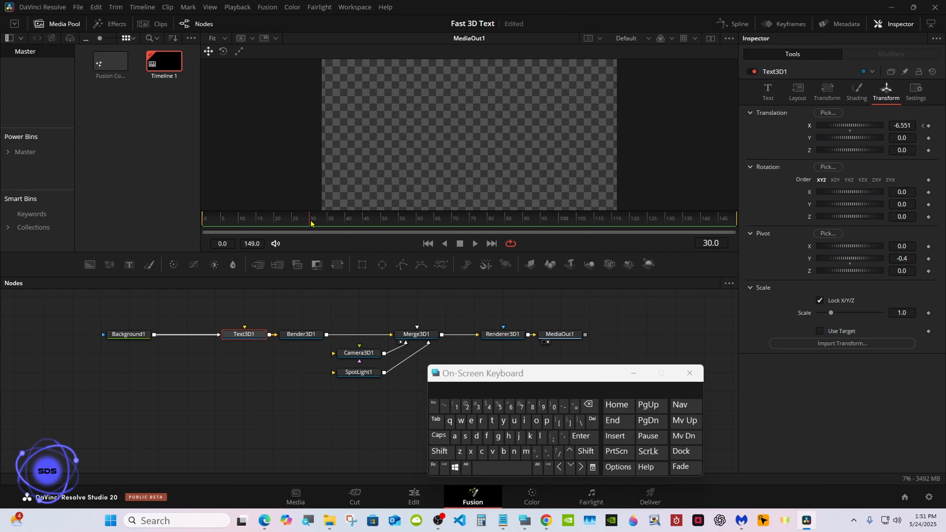
double_click(849, 133)
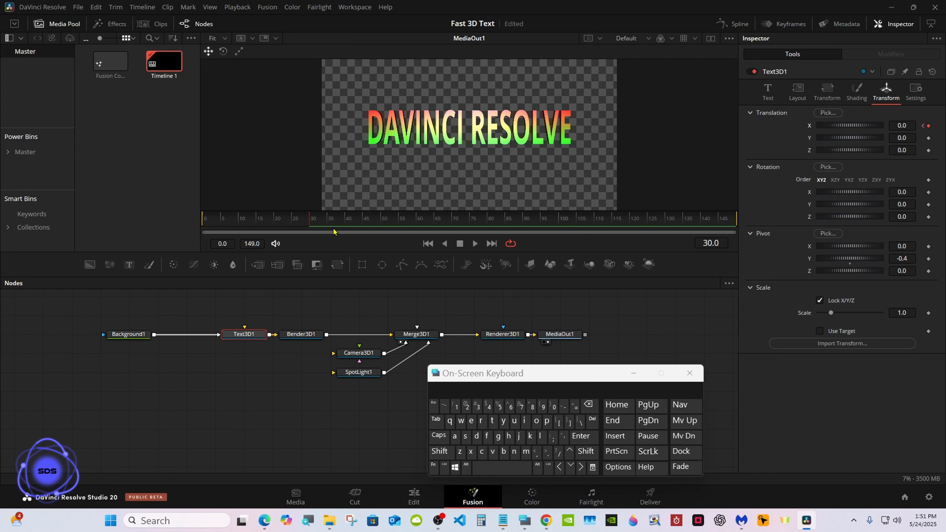
click(302, 335)
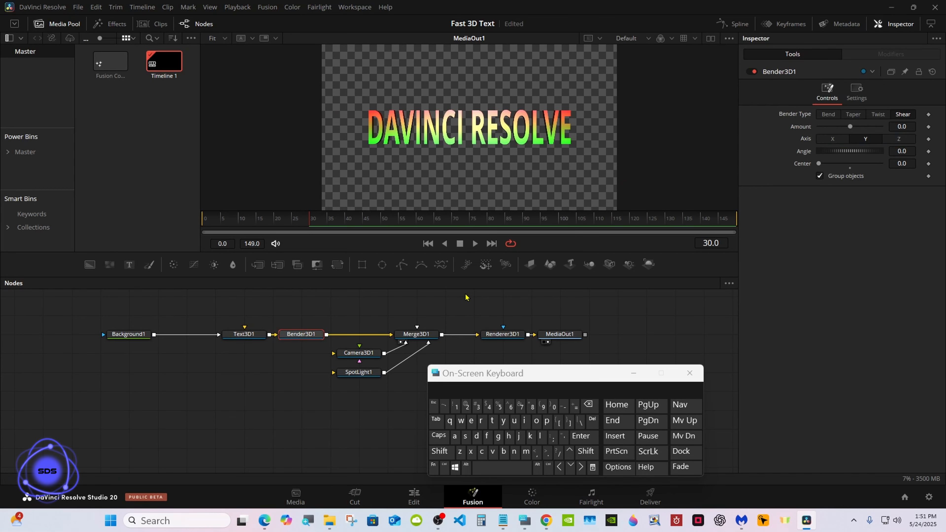
key(ctrl+s)
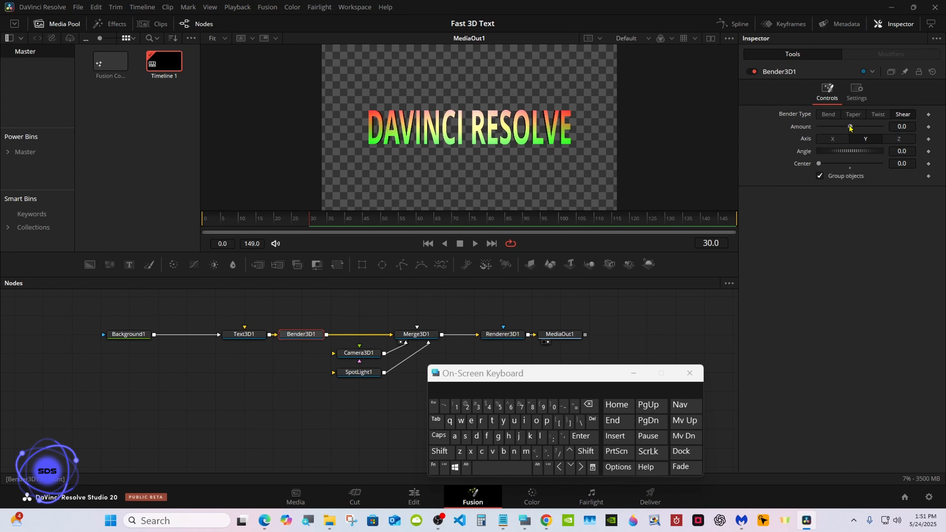
Set Bender3D1's shear Amount to -0.5
drag(851, 128, 839, 128)
click(912, 126)
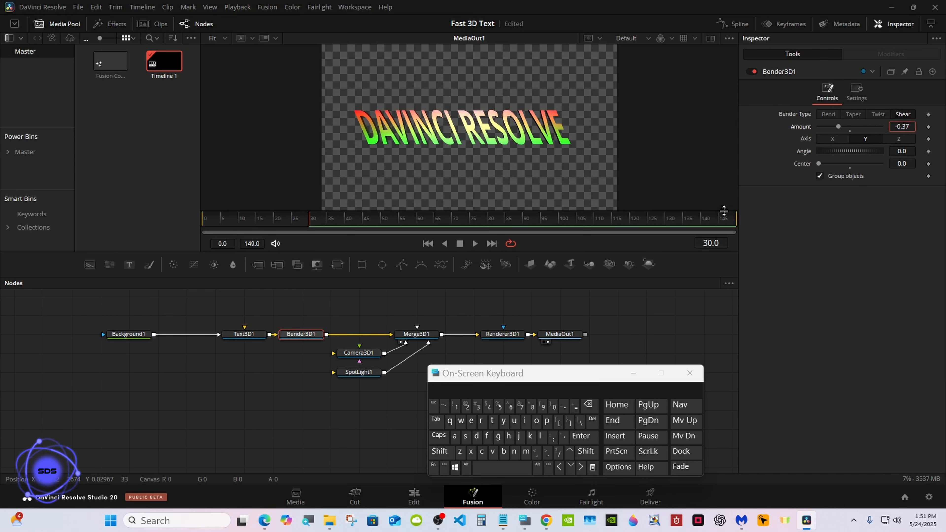
click(589, 405)
click(588, 405)
click(499, 406)
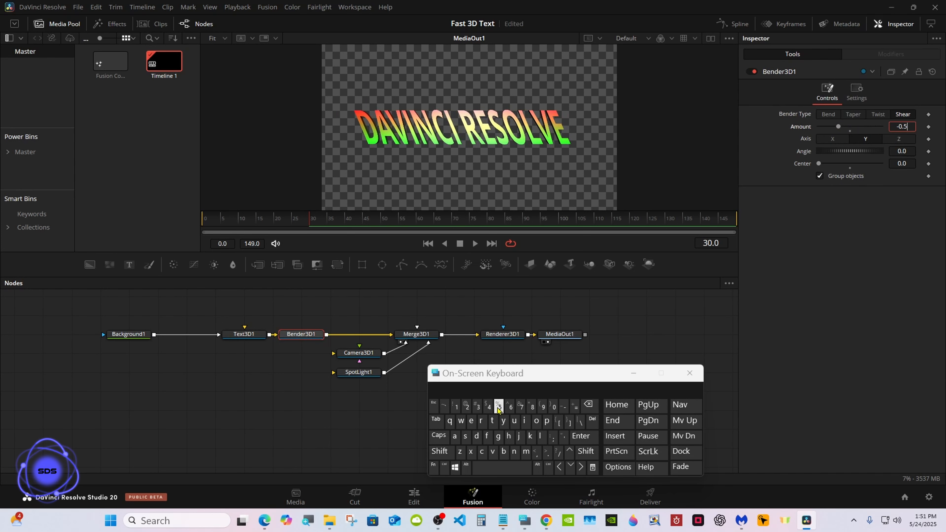
click(581, 436)
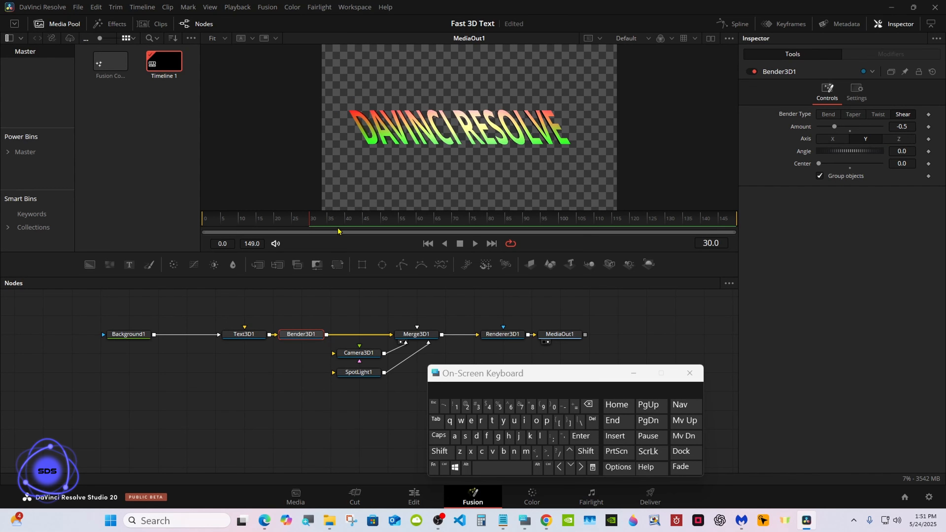
Keyframe Bender3D1's -0.5 shear Amount at frame 0 and again at frame 30
drag(313, 220, 198, 216)
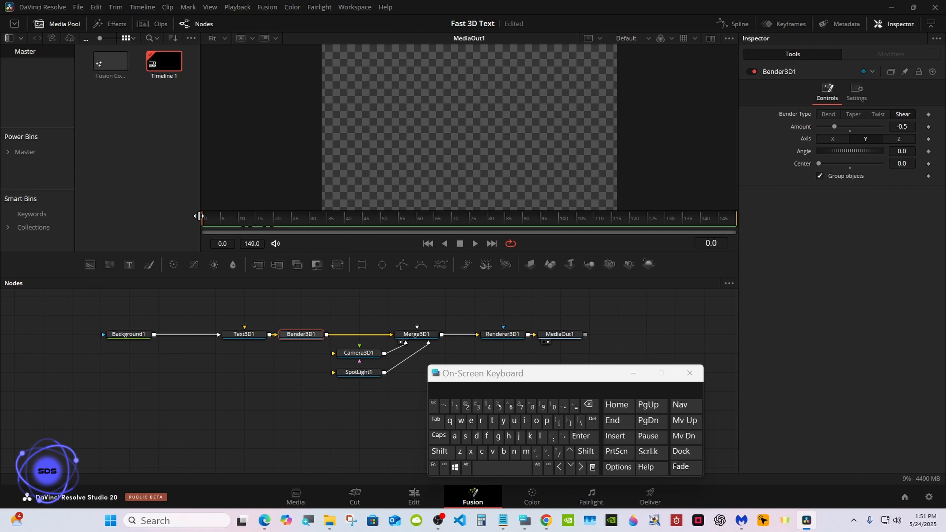
click(929, 127)
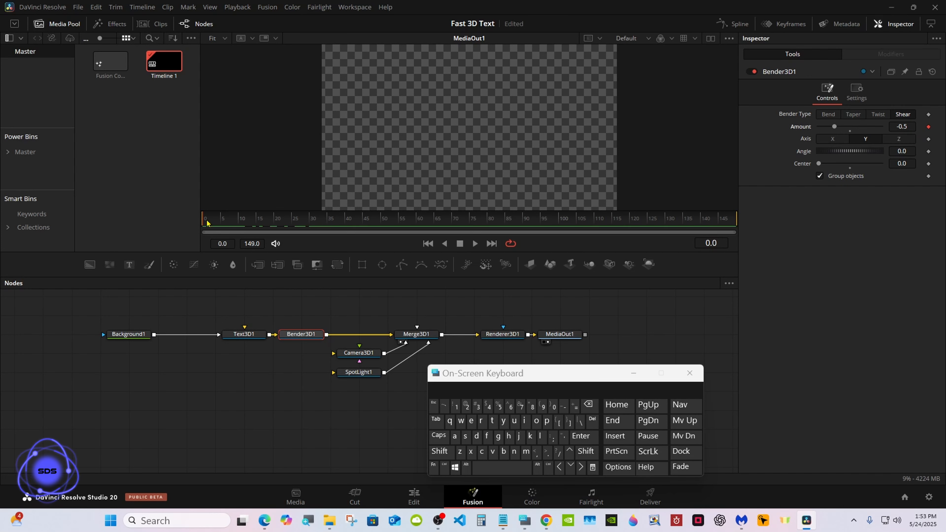
drag(205, 220, 311, 224)
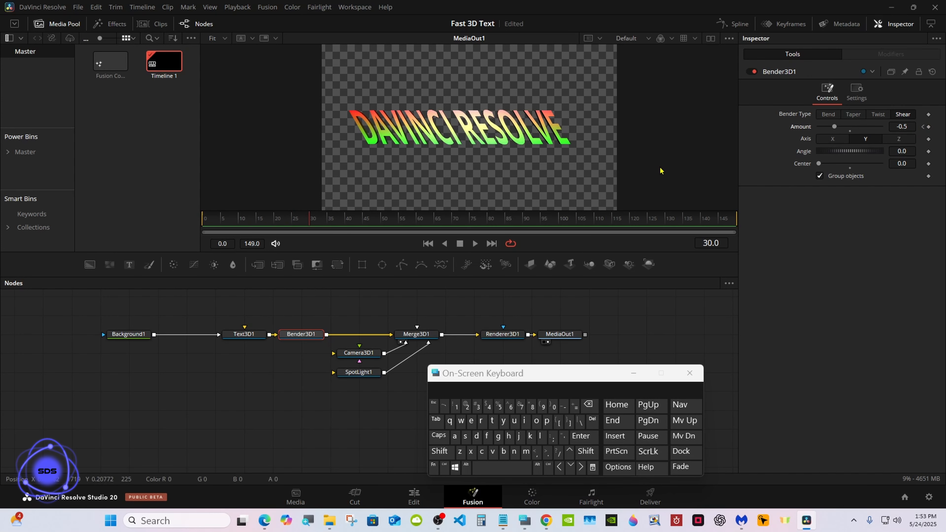
click(929, 127)
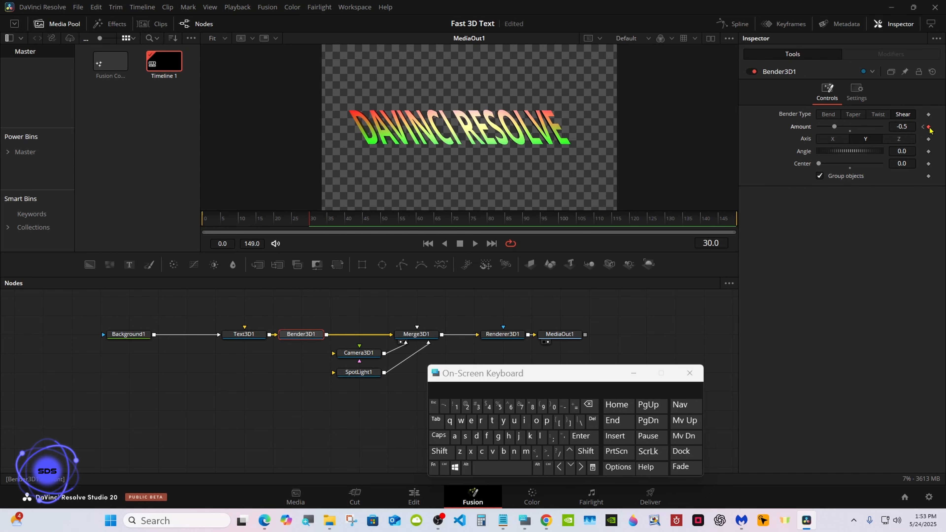
Keyframe Bender3D1's shear Amount at 0.5 on frame 35 and at 0.0 on frame 40
drag(311, 223, 330, 225)
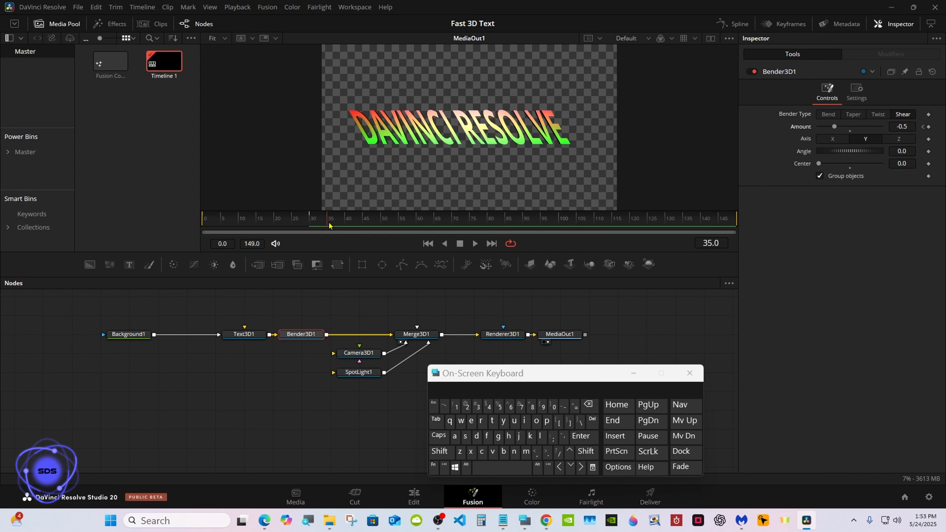
drag(835, 127, 861, 128)
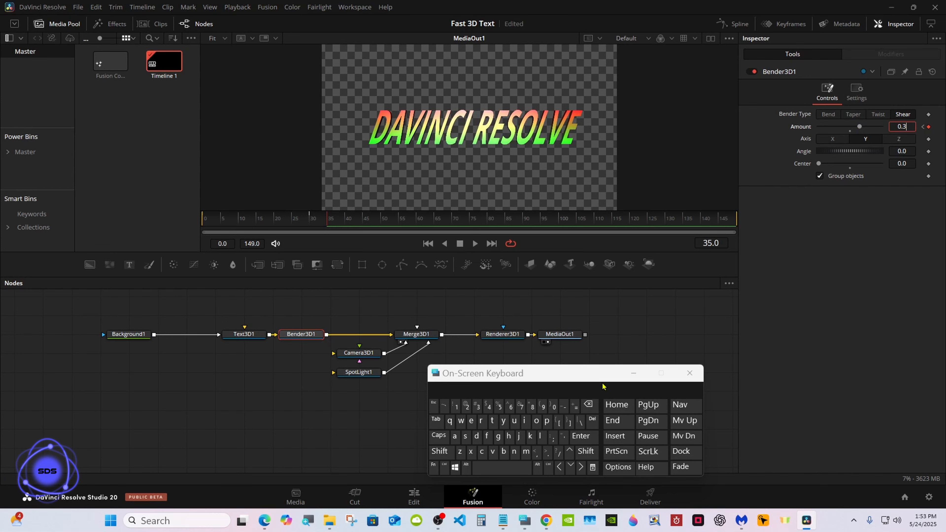
click(589, 405)
click(499, 406)
click(581, 436)
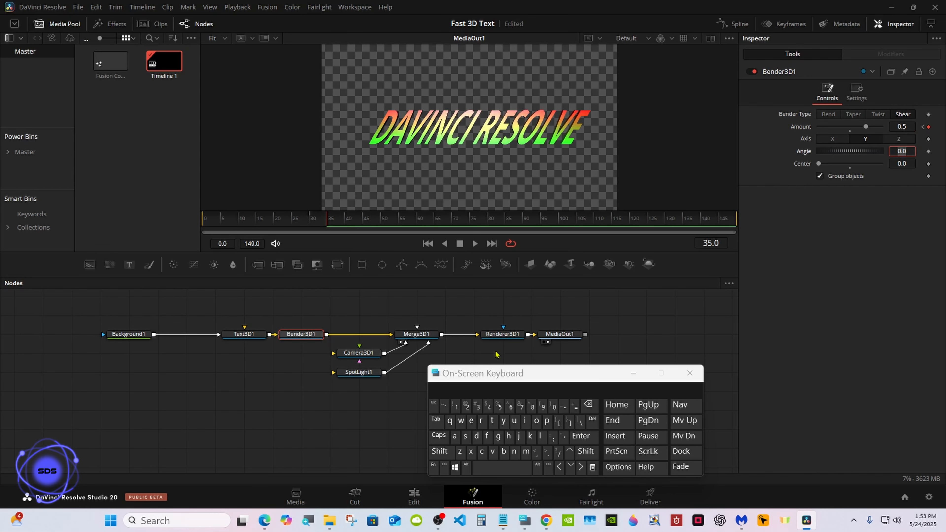
click(347, 223)
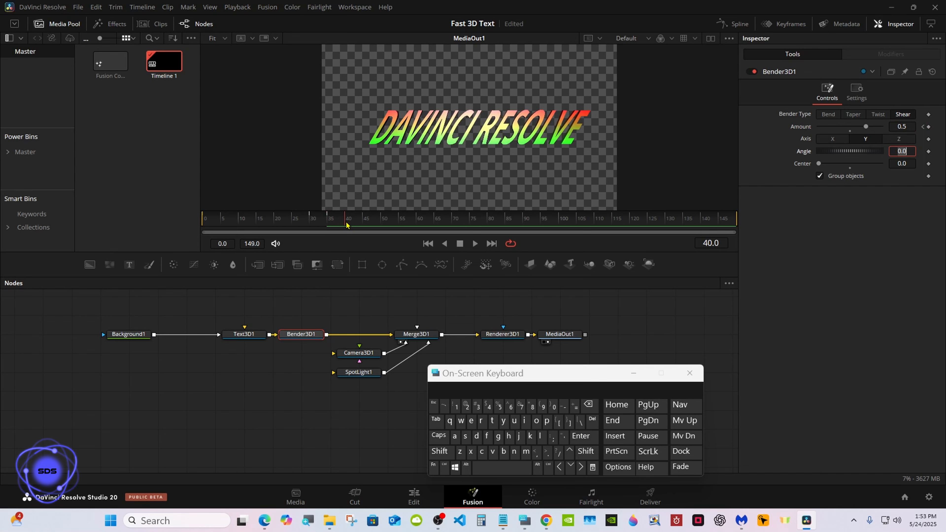
click(851, 132)
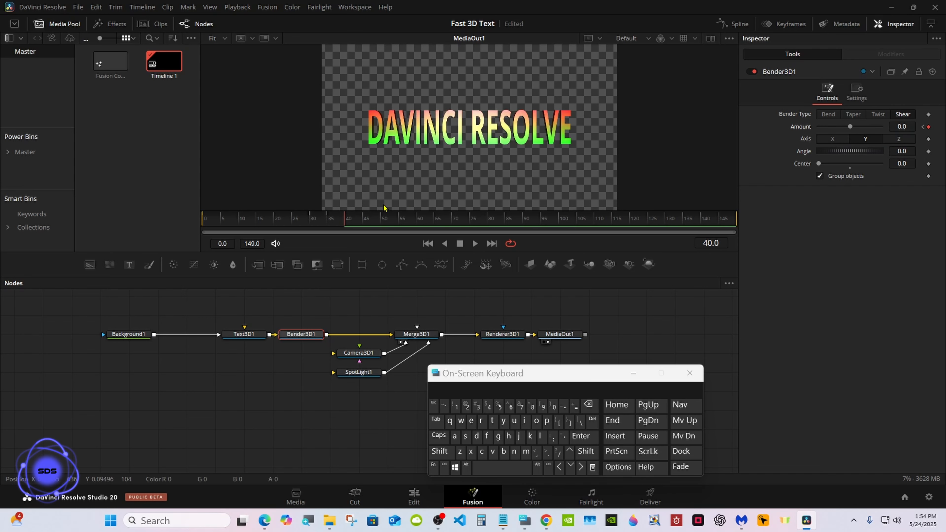
Play the sliding text animation from frame 0, stop playback and put away the on-screen keyboard
drag(345, 221, 206, 222)
click(474, 243)
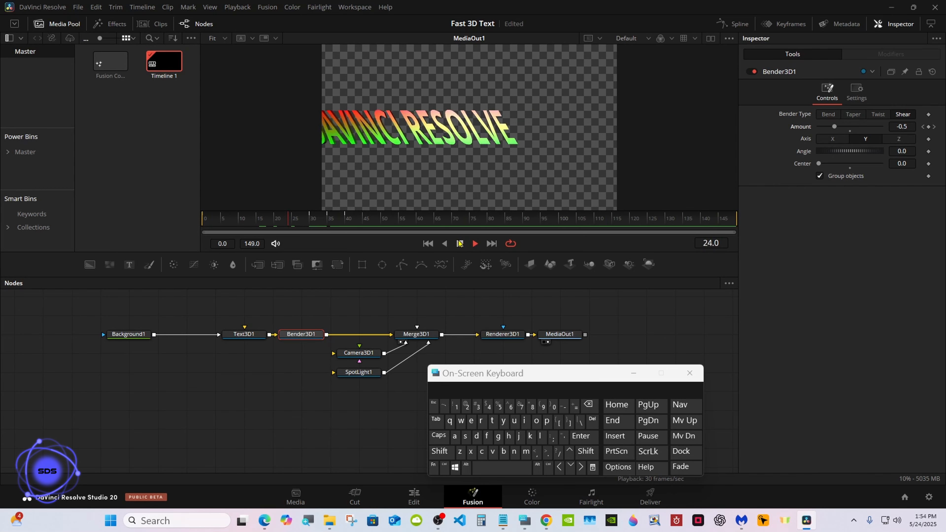
click(460, 243)
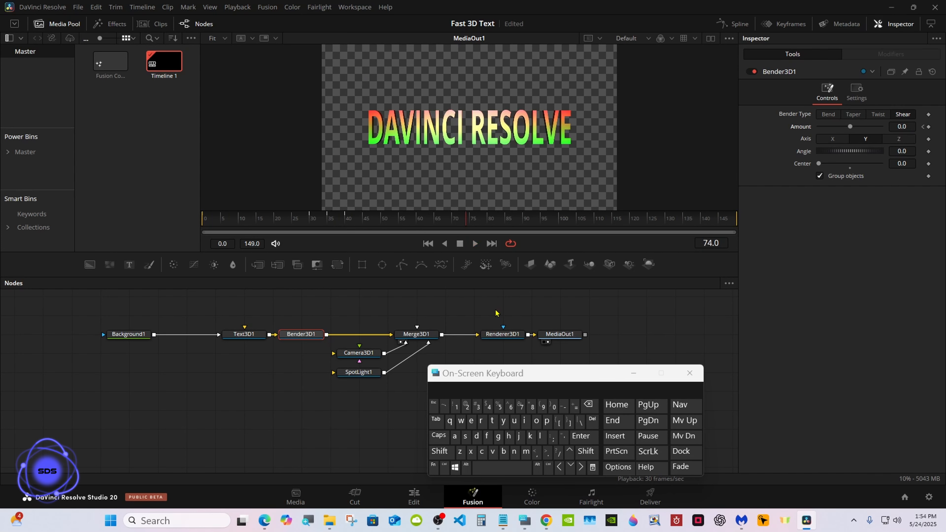
drag(520, 375, 339, 384)
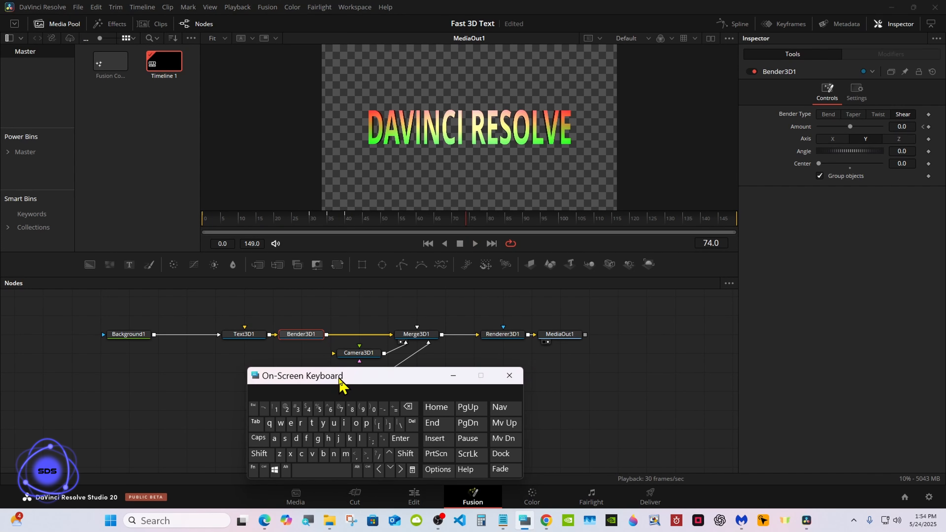
click(446, 381)
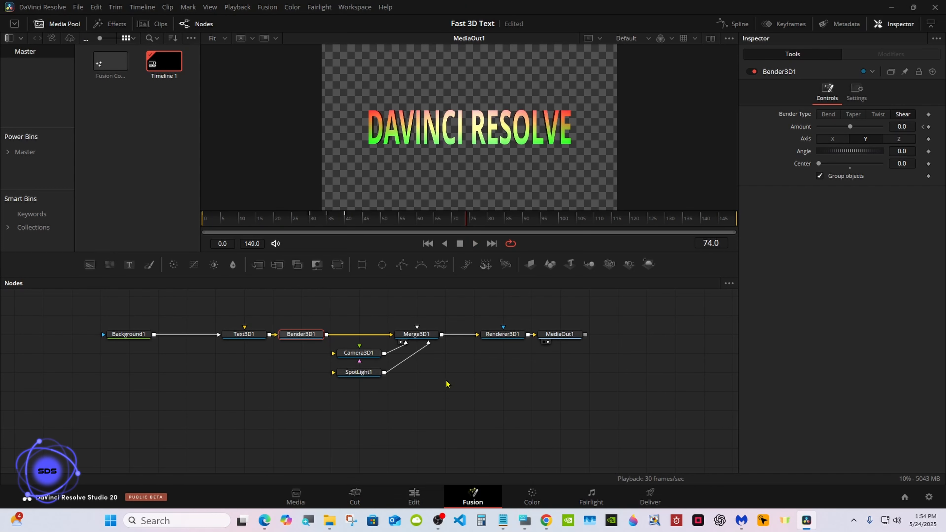
On the Edit page, place a Solid Color generator on the track beneath the Fusion composition clip and make it dark blue
click(415, 496)
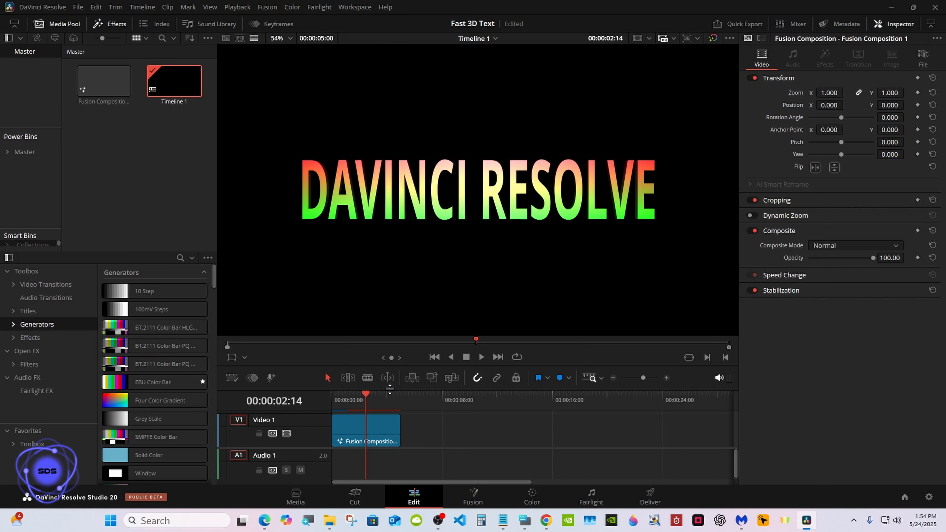
drag(389, 389, 388, 350)
drag(149, 455, 367, 408)
click(818, 114)
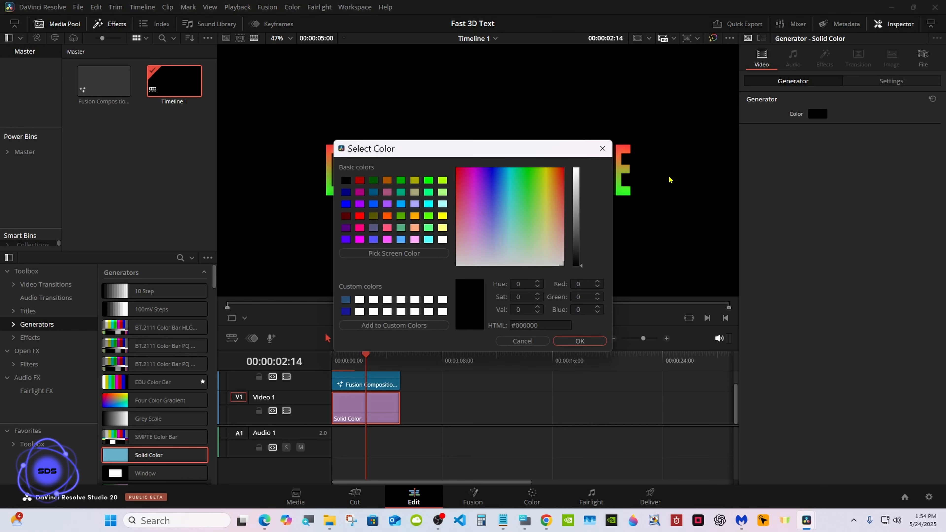
click(501, 198)
click(580, 340)
Preview the title over the solid color from the timeline's start with an enlarged viewer and looping turned on
drag(366, 356, 332, 356)
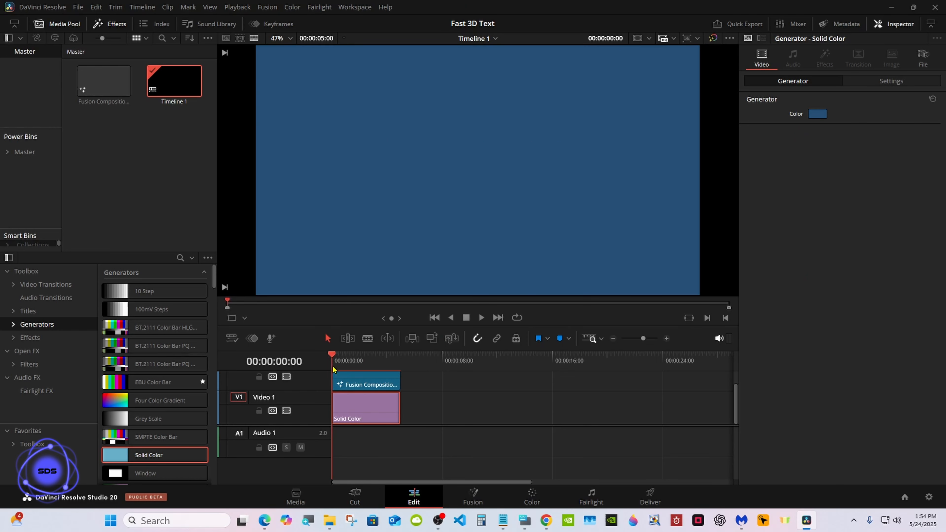
drag(475, 349, 474, 429)
click(481, 416)
click(517, 357)
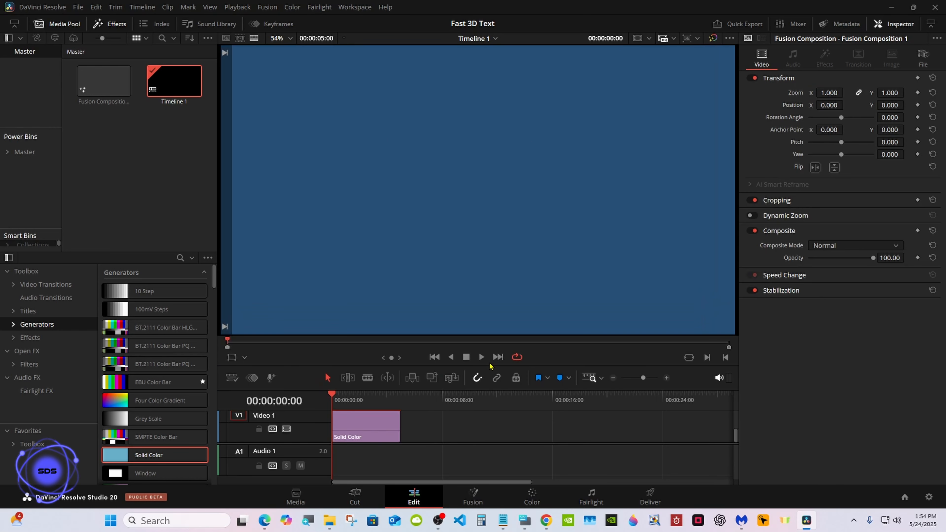
click(481, 357)
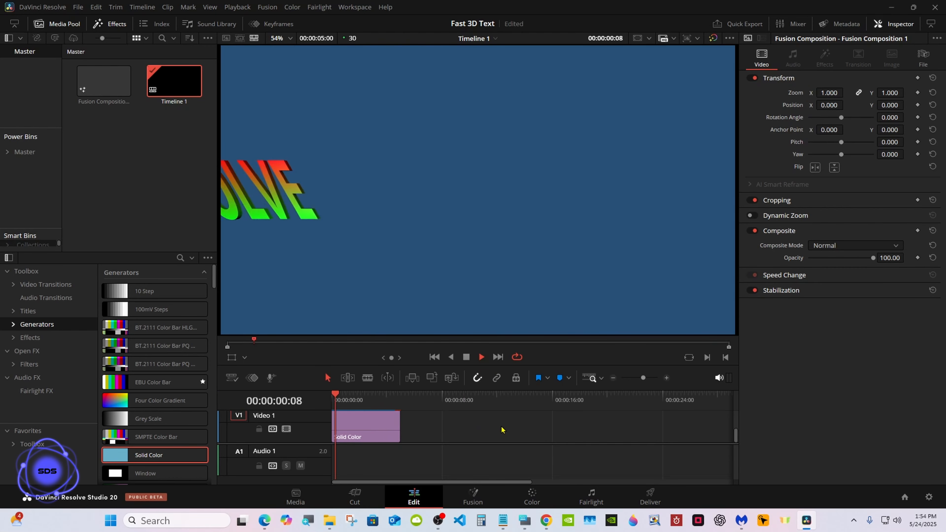
click(466, 358)
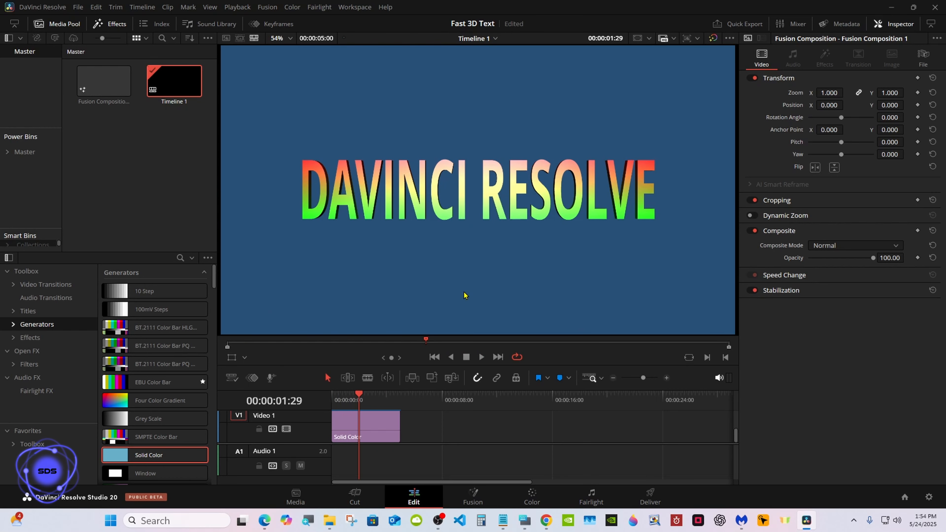
On the Fusion page, lower the Specular Intensity of Text3D1's material to about 0.575
click(473, 496)
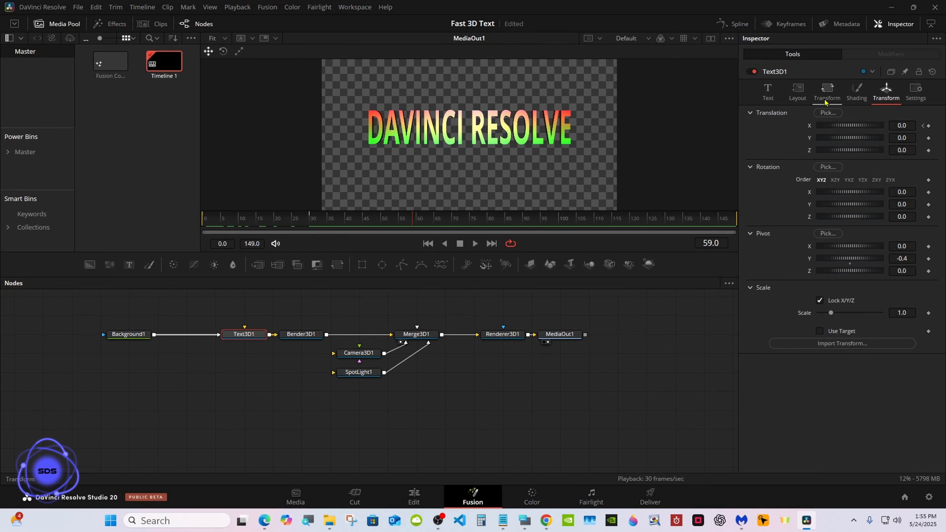
click(856, 95)
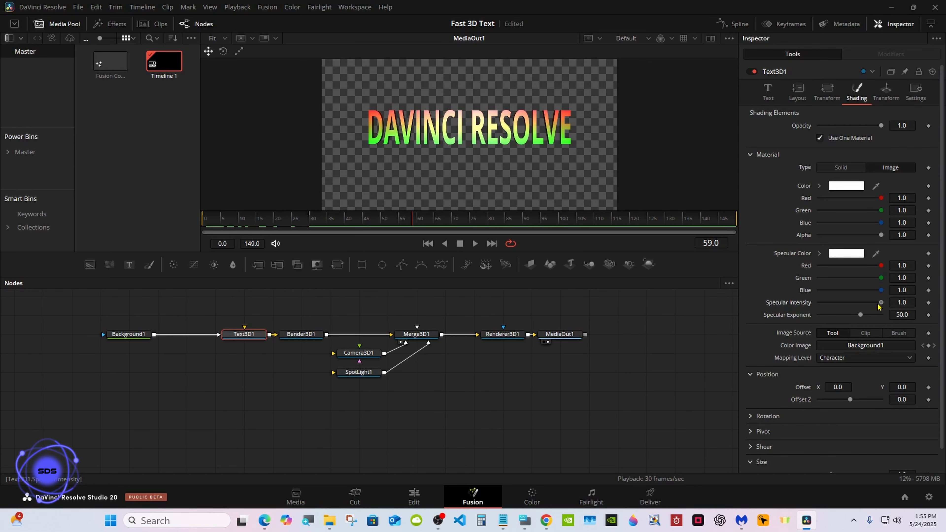
drag(874, 305, 852, 307)
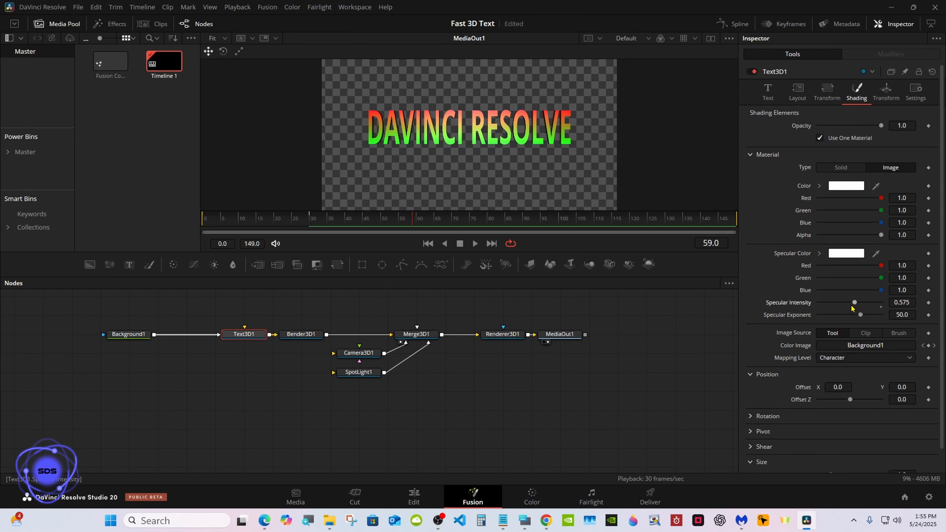
Return to the Edit page and play the timeline from the start to review the text's adjusted shading
click(415, 497)
drag(359, 398, 324, 401)
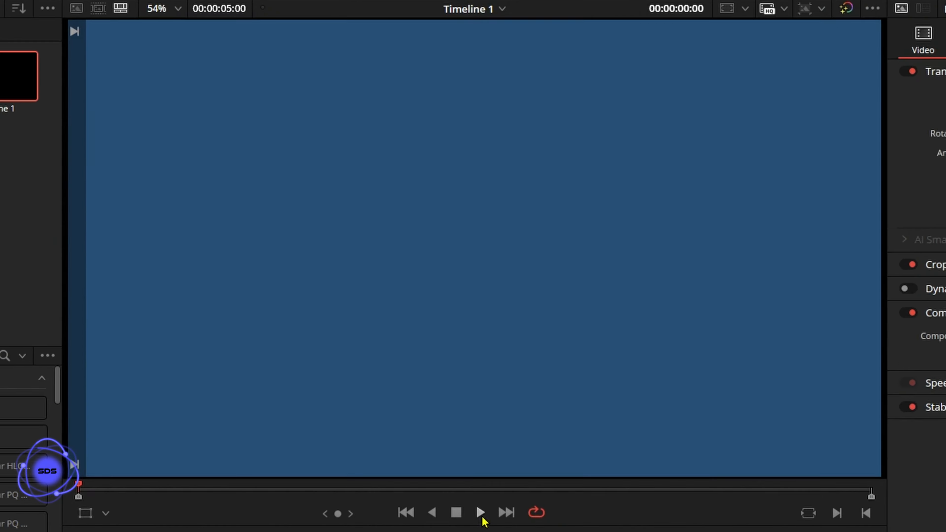
click(482, 357)
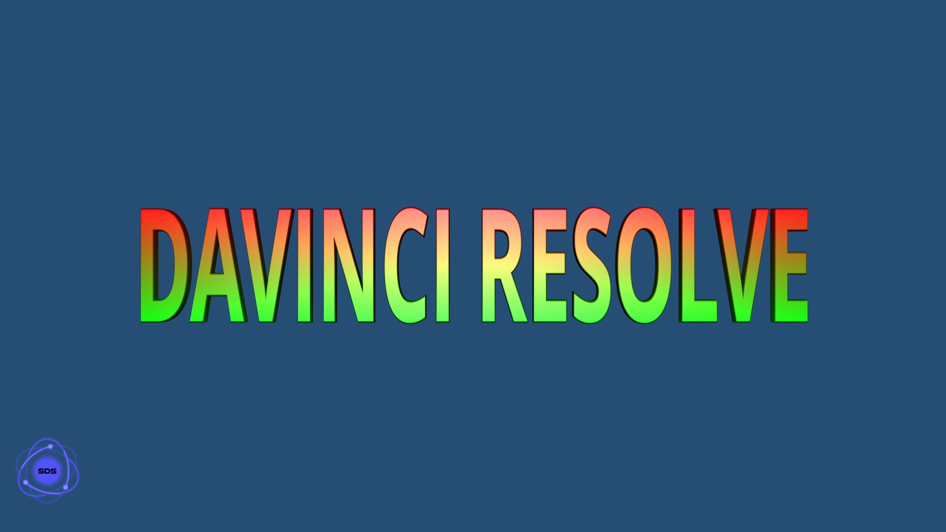